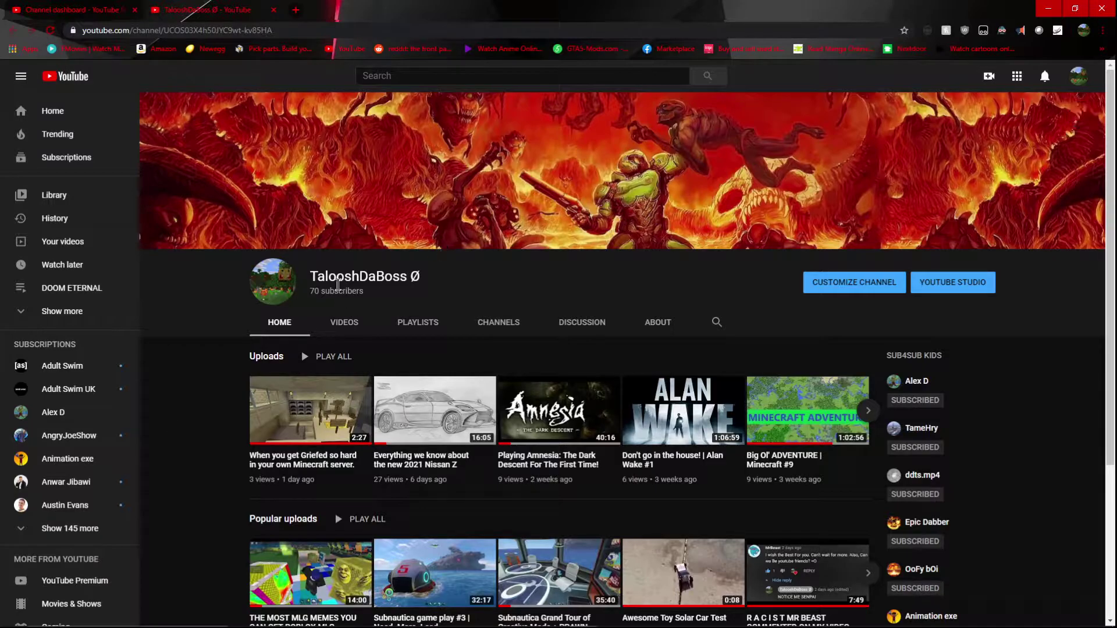
Step: Sort the channel's uploads by Date added (oldest) and start the Roblox MLG Tycoon Part 1 video
drag(310, 291, 348, 291)
mouse_move(273, 281)
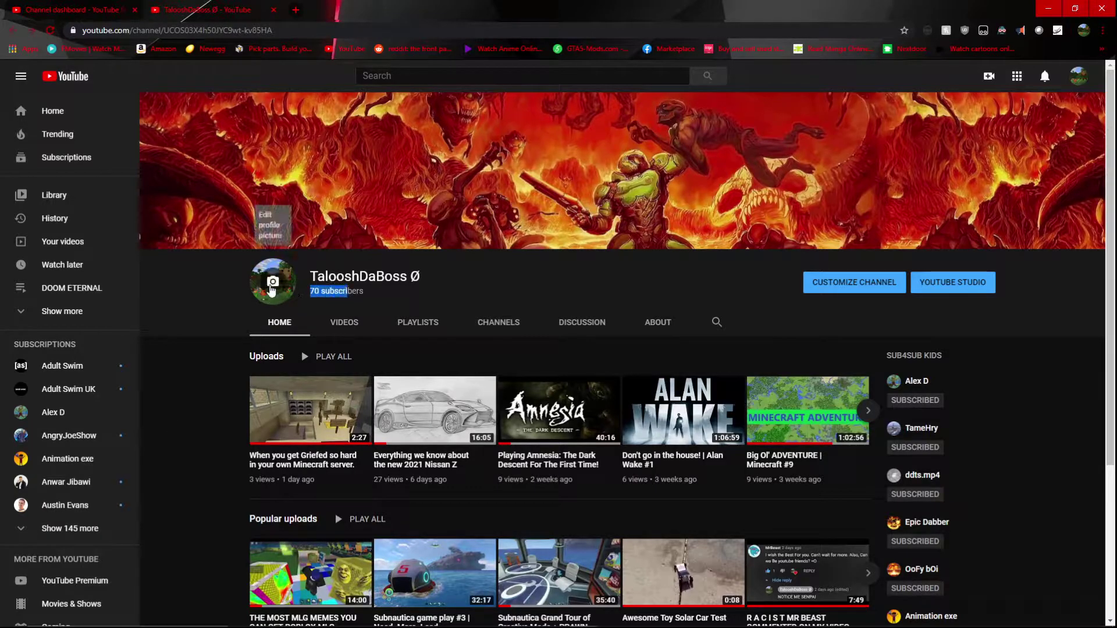
click(225, 306)
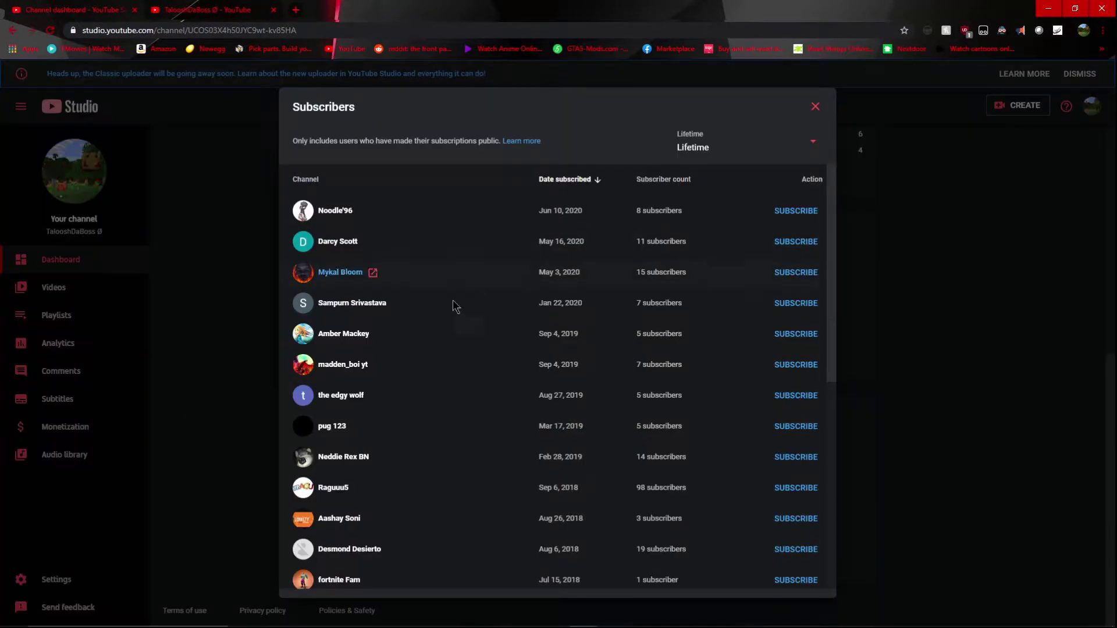
scroll(485, 298, down, 3)
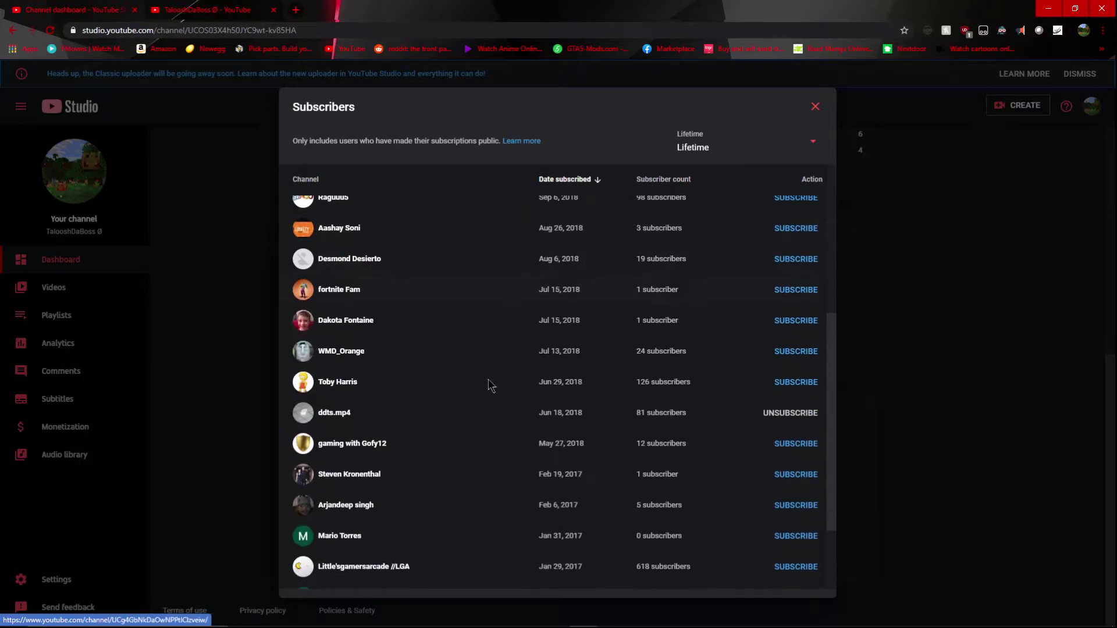
scroll(484, 402, down, 2)
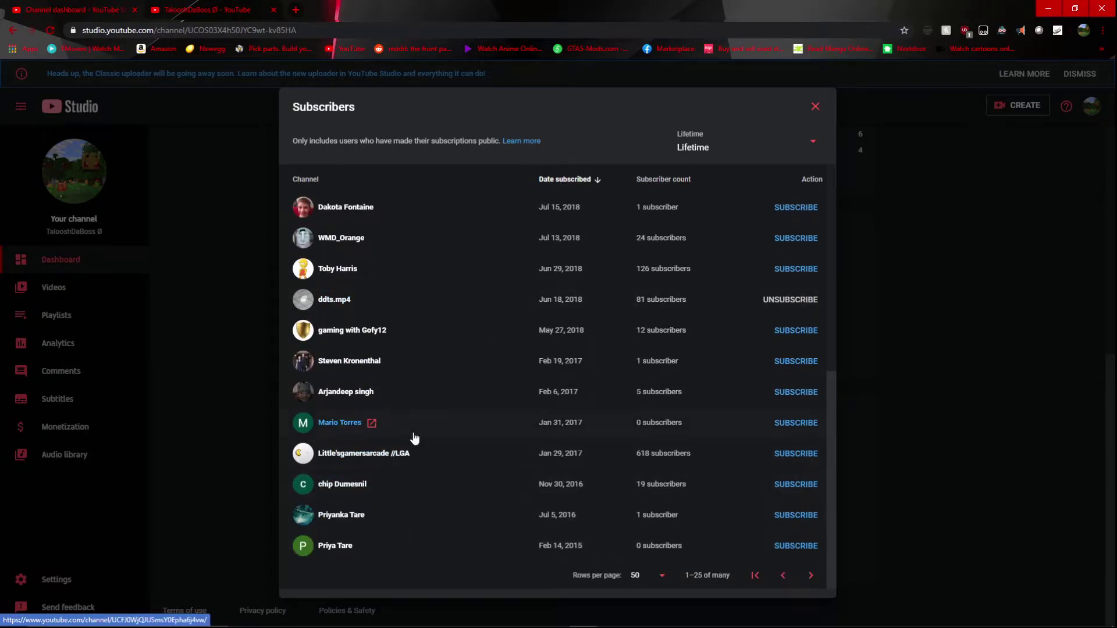
scroll(528, 401, up, 1)
scroll(529, 401, up, 3)
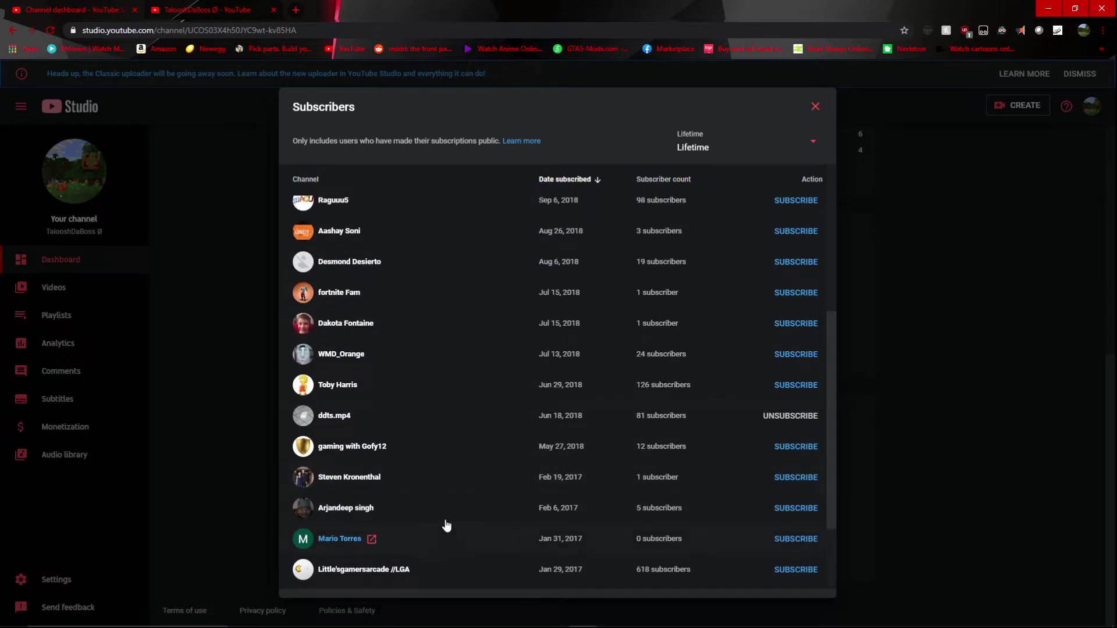
scroll(606, 374, up, 5)
scroll(611, 374, down, 3)
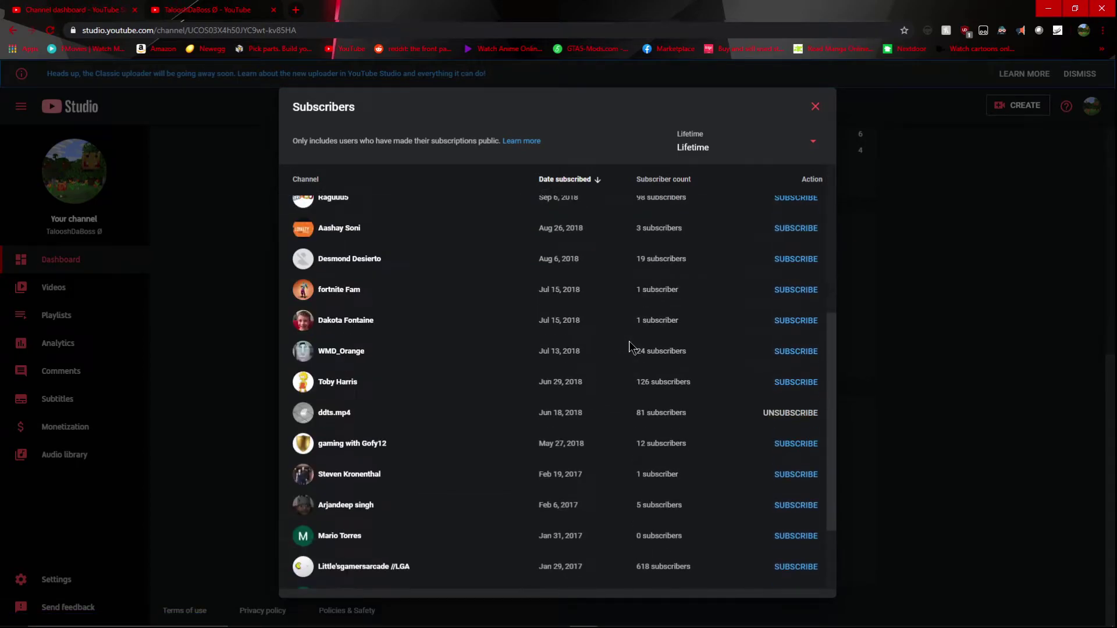
scroll(631, 351, down, 2)
scroll(828, 404, up, 5)
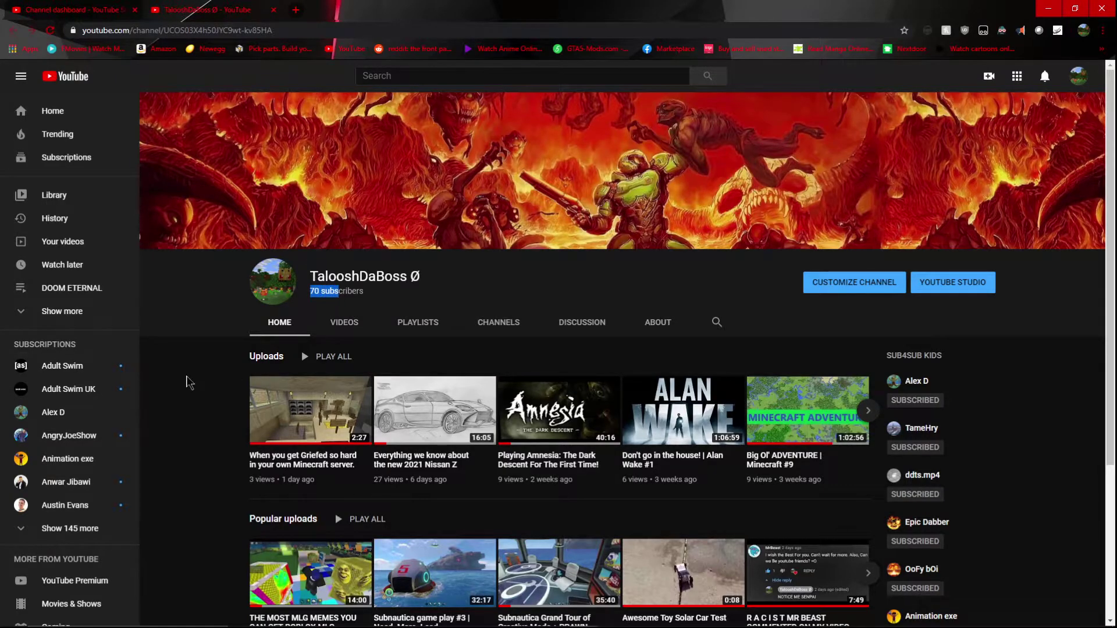
click(331, 330)
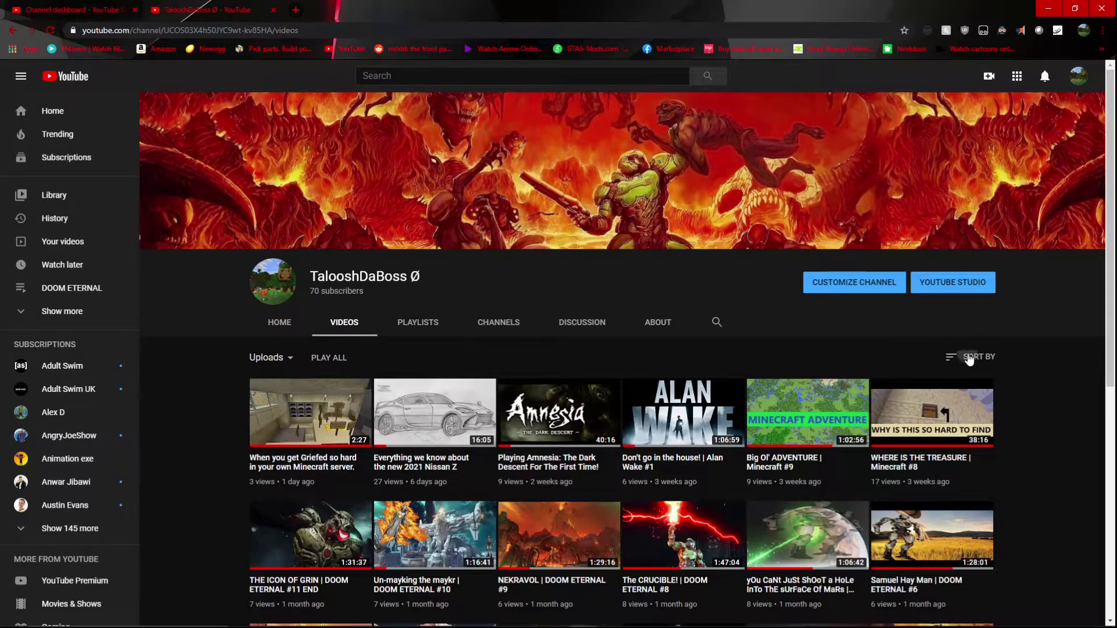
click(968, 356)
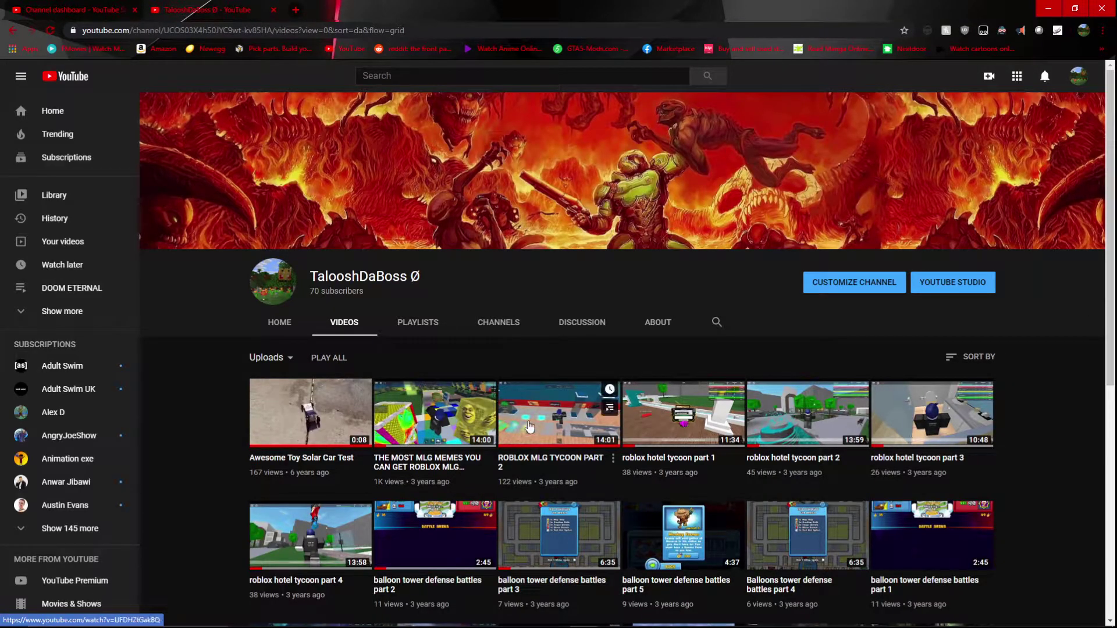
scroll(608, 393, down, 3)
scroll(608, 332, down, 3)
scroll(606, 376, down, 1)
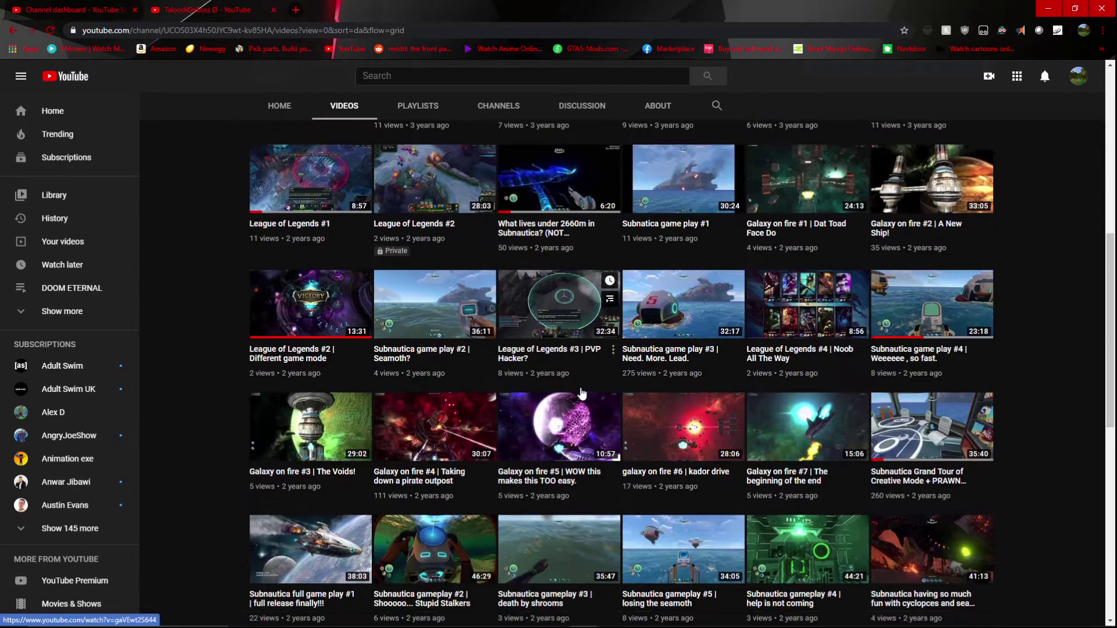
scroll(604, 410, down, 5)
scroll(605, 423, down, 1)
scroll(605, 423, up, 5)
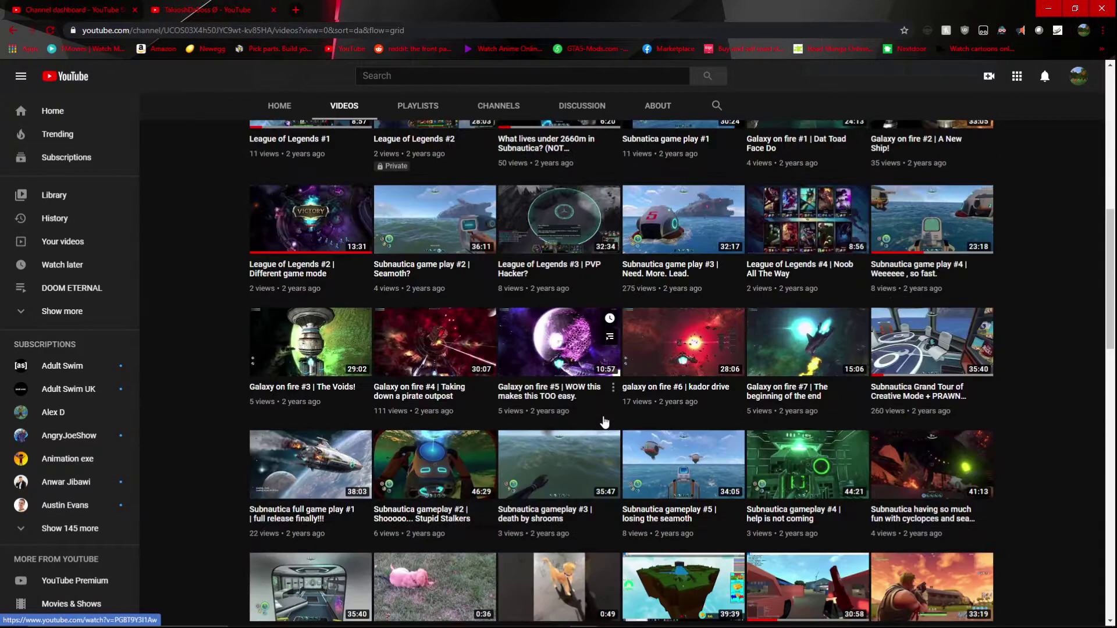
scroll(605, 424, down, 2)
scroll(605, 424, down, 4)
scroll(686, 360, up, 6)
scroll(628, 384, up, 5)
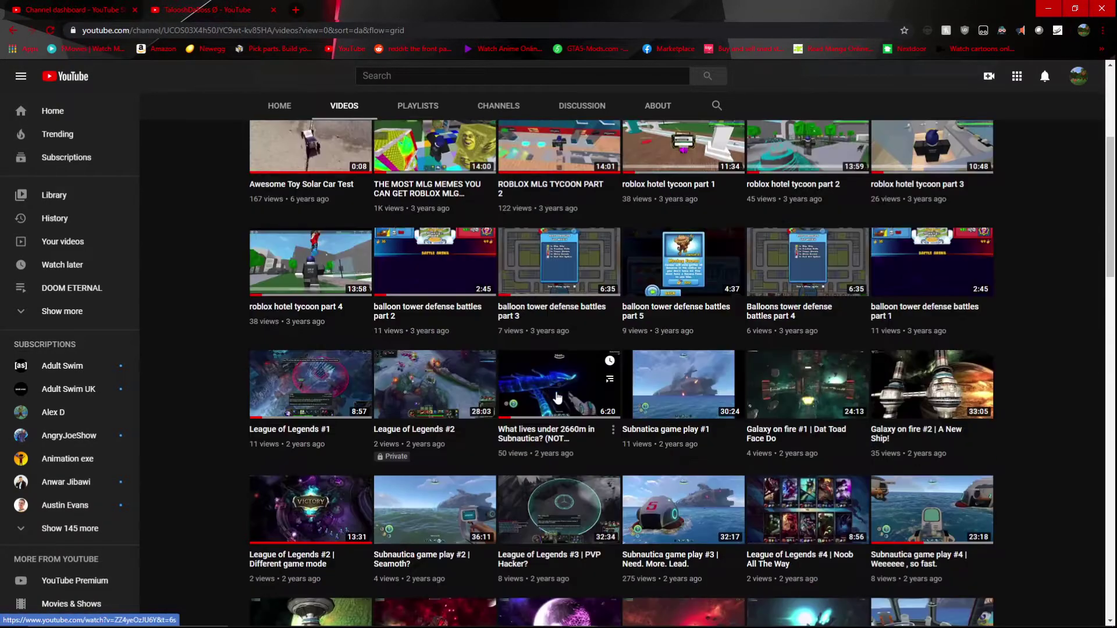
scroll(570, 410, up, 4)
click(408, 418)
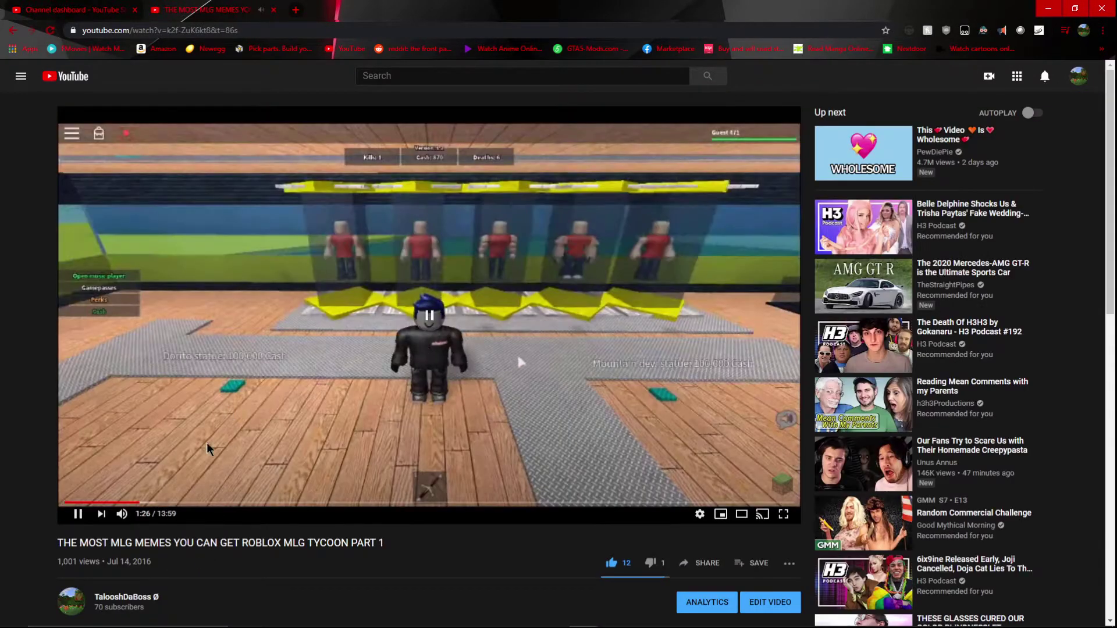
Step: Pause the MLG tycoon video and return to the channel's videos list
click(518, 352)
scroll(519, 353, down, 2)
scroll(132, 569, down, 3)
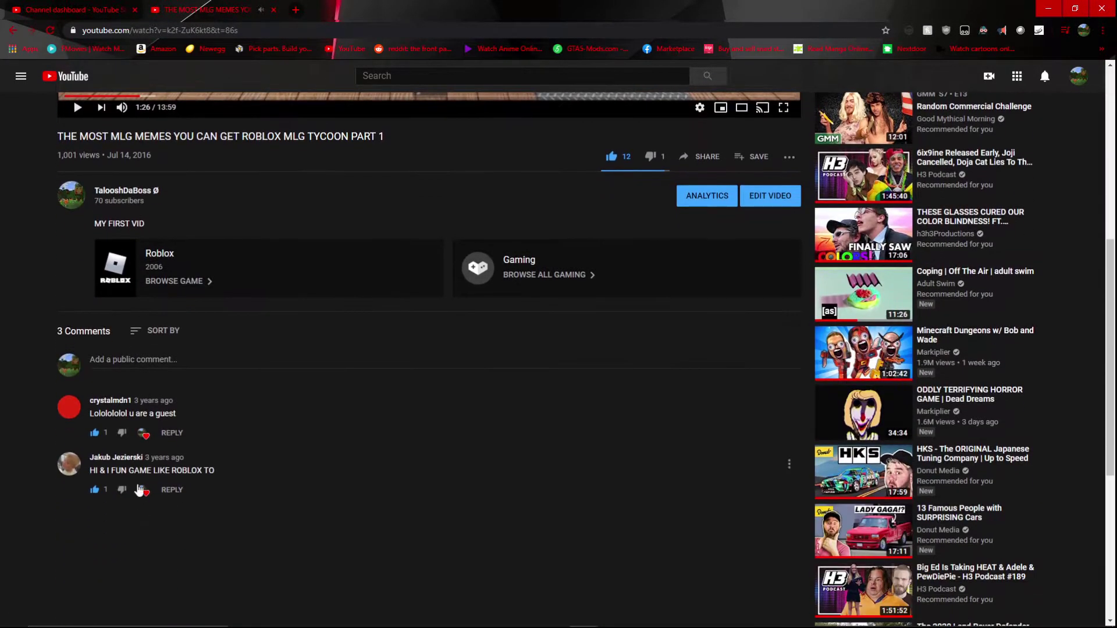
scroll(111, 320, up, 1)
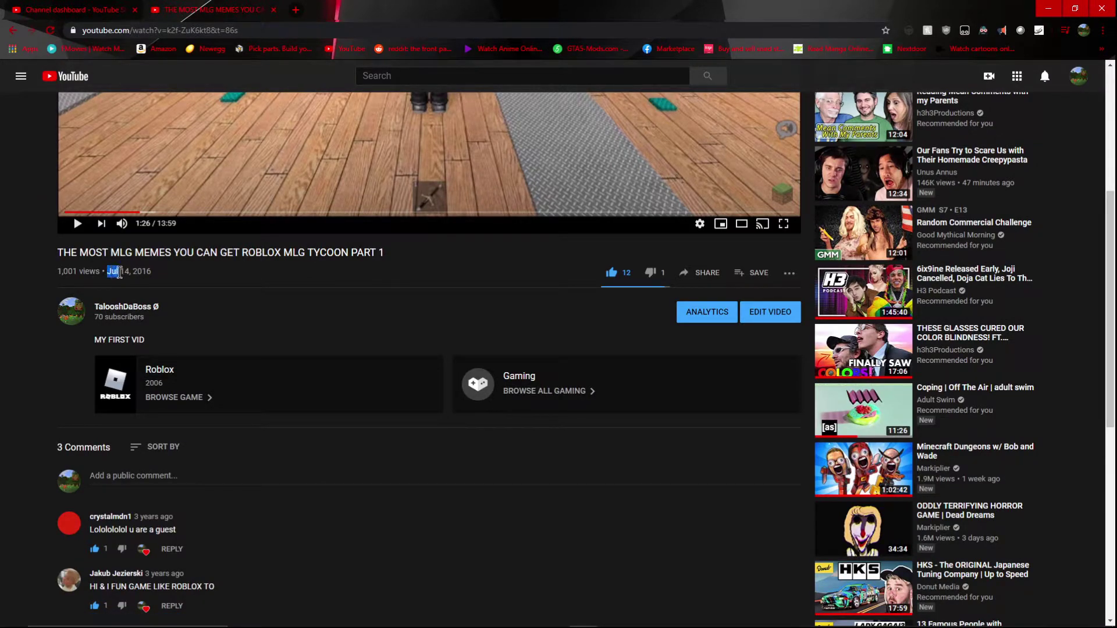
click(127, 273)
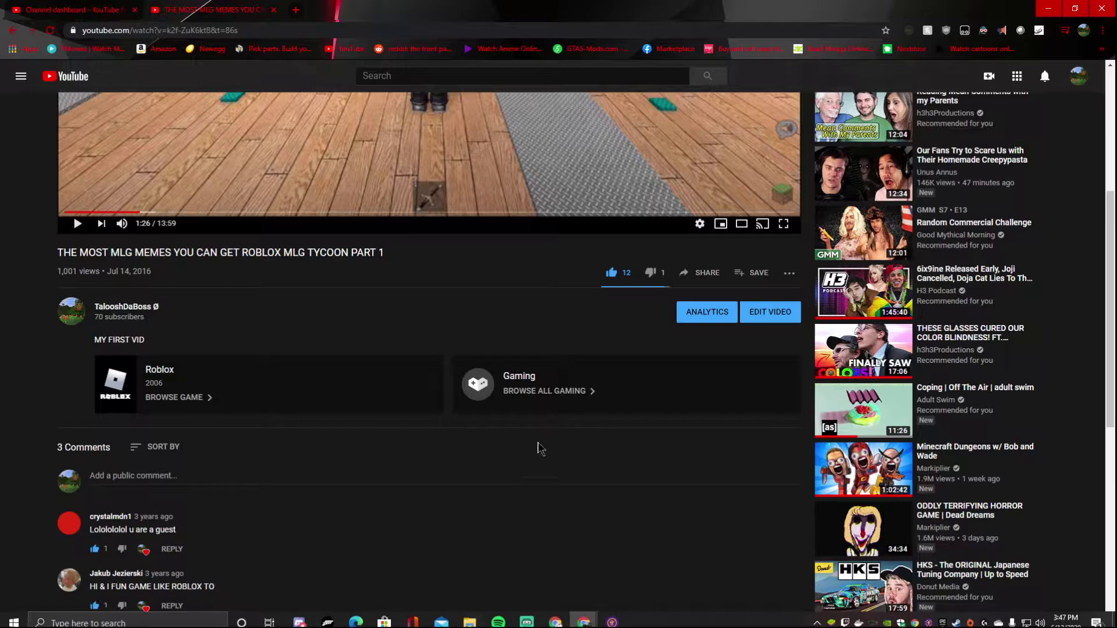
scroll(268, 420, up, 3)
key(alt+Left)
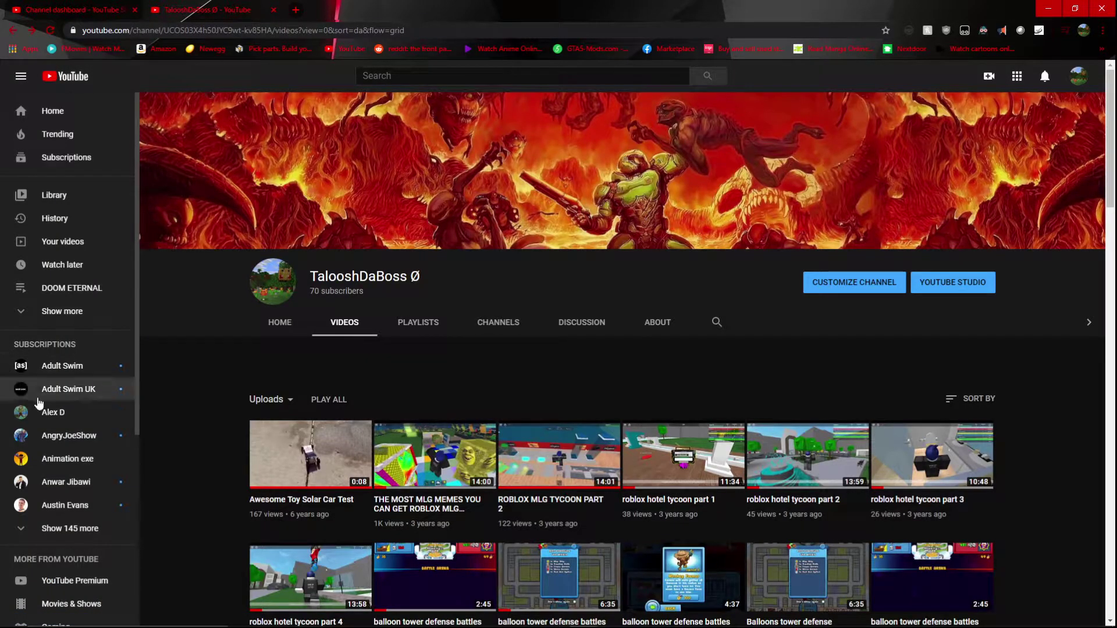
mouse_move(309, 456)
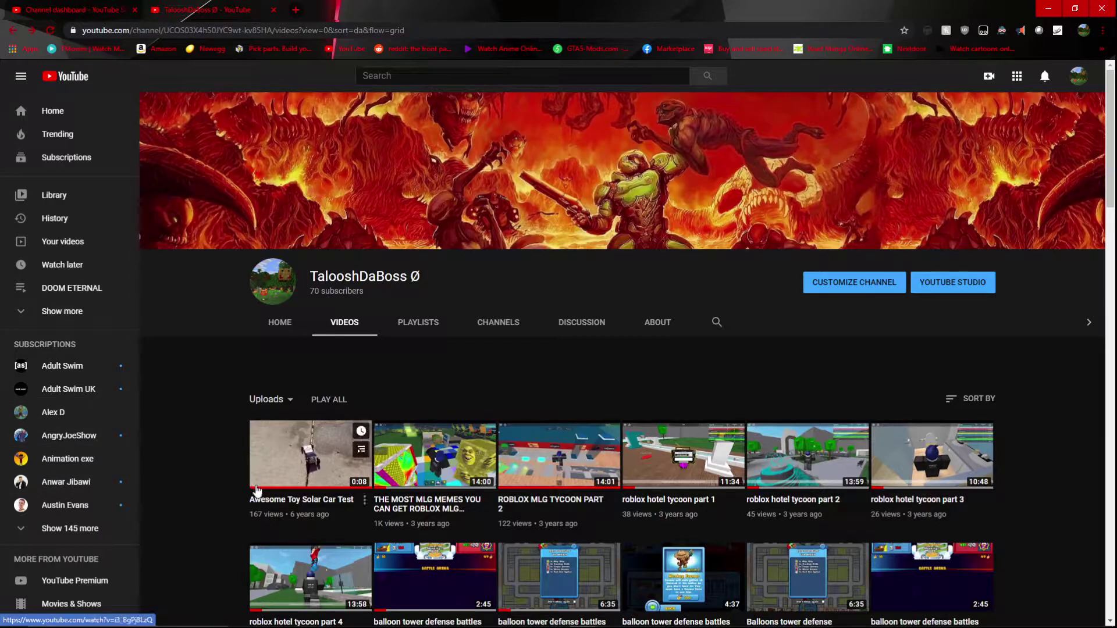
Step: Play and pause Awesome Toy Solar Car Test, expanding then collapsing its description
click(270, 487)
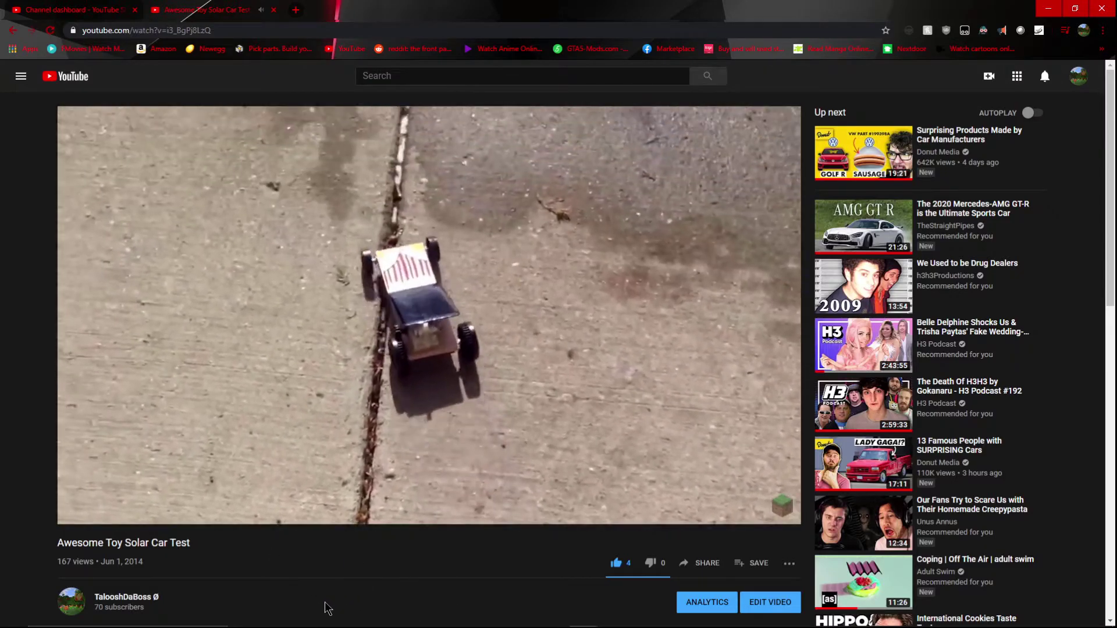
click(247, 439)
scroll(246, 439, down, 4)
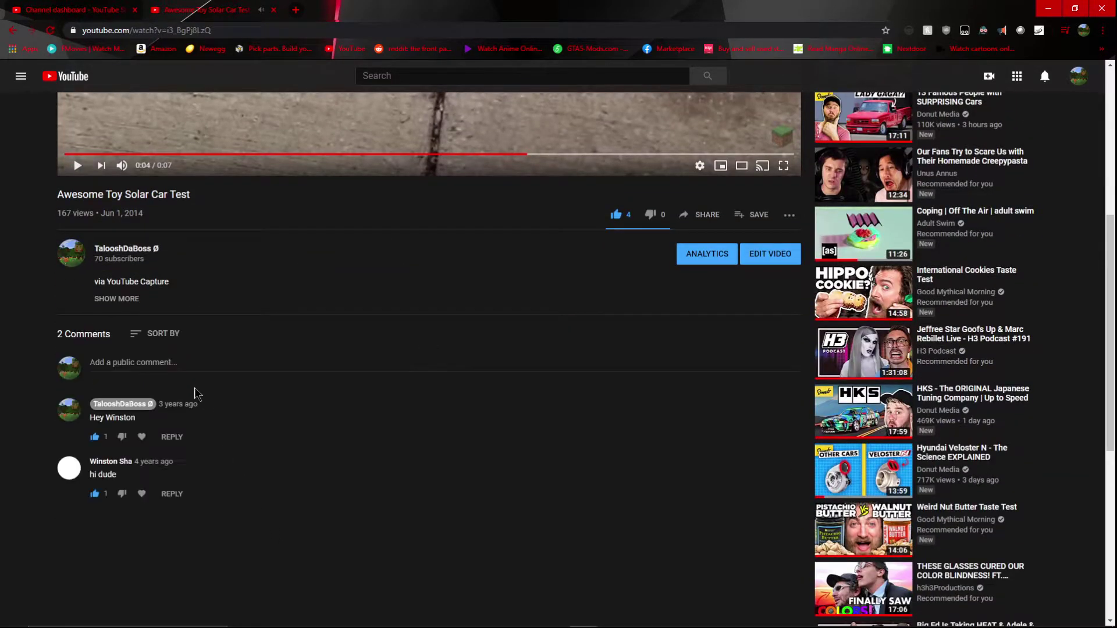
scroll(196, 425, up, 3)
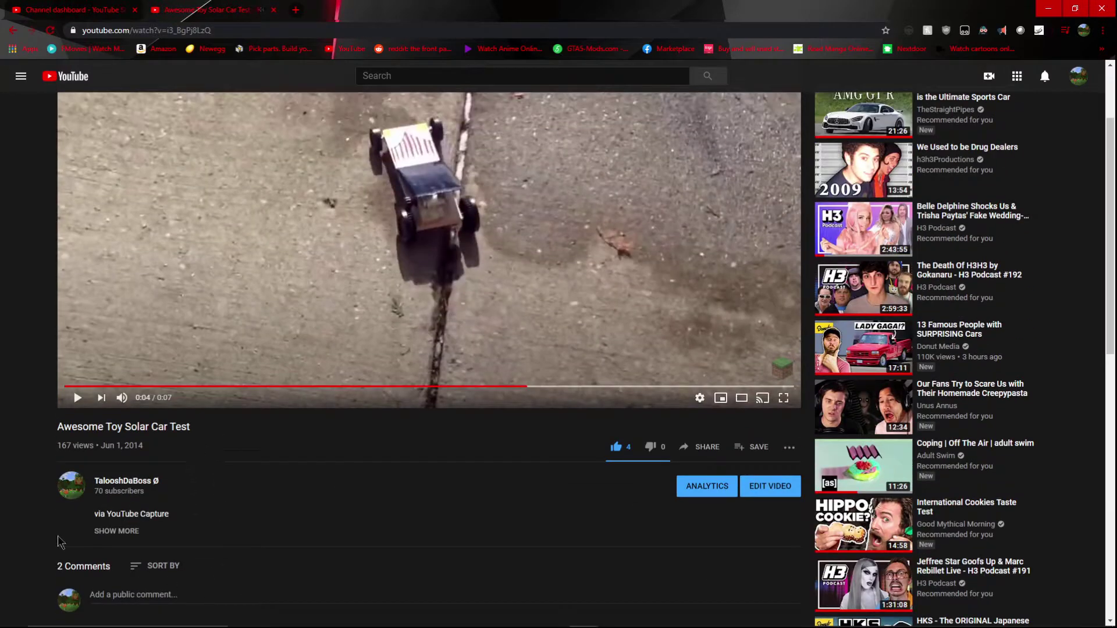
click(117, 531)
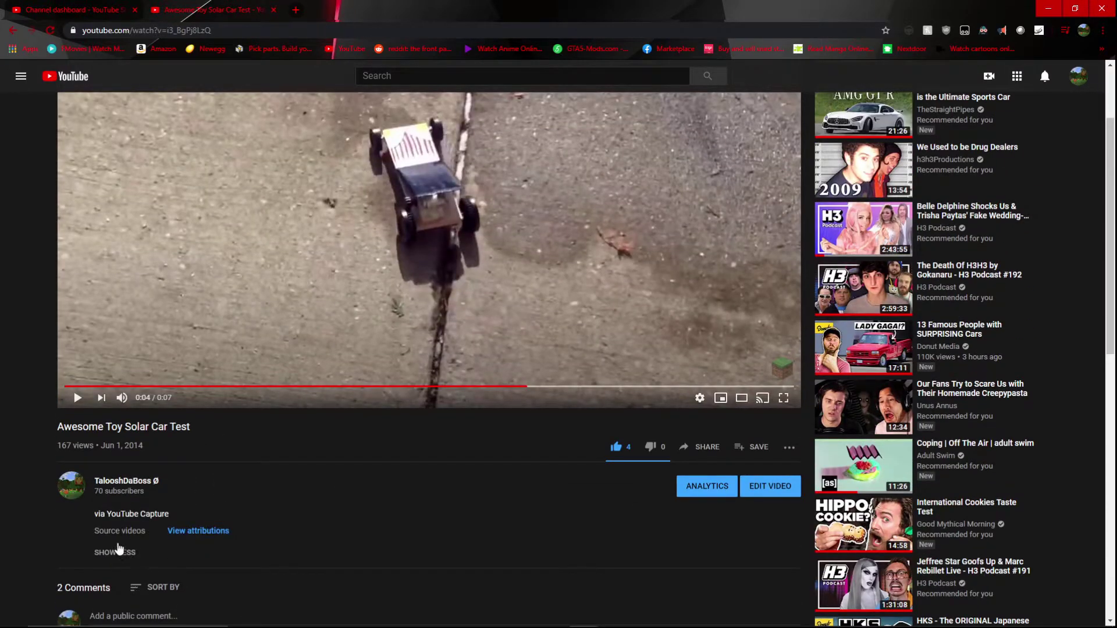
click(118, 550)
scroll(137, 446, up, 2)
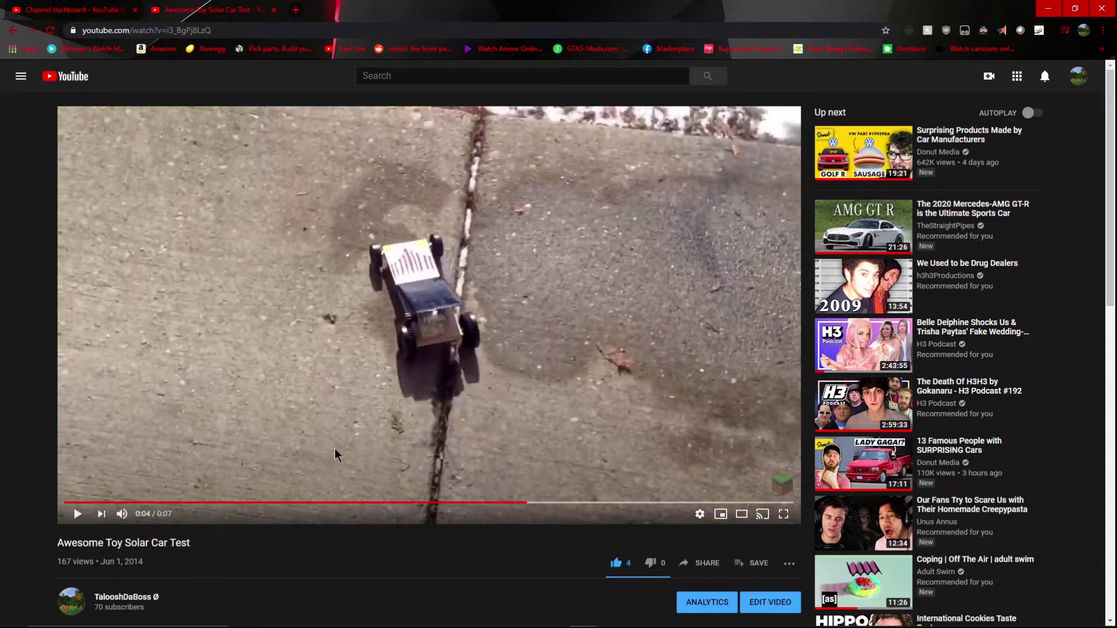
key(alt+Left)
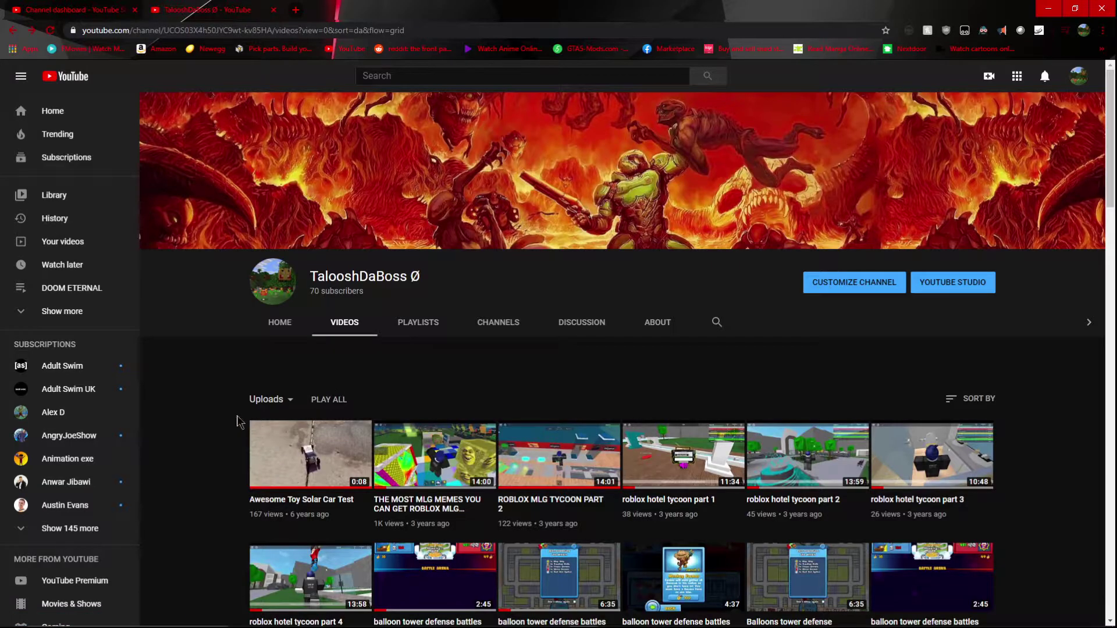
scroll(179, 367, down, 8)
scroll(187, 389, down, 1)
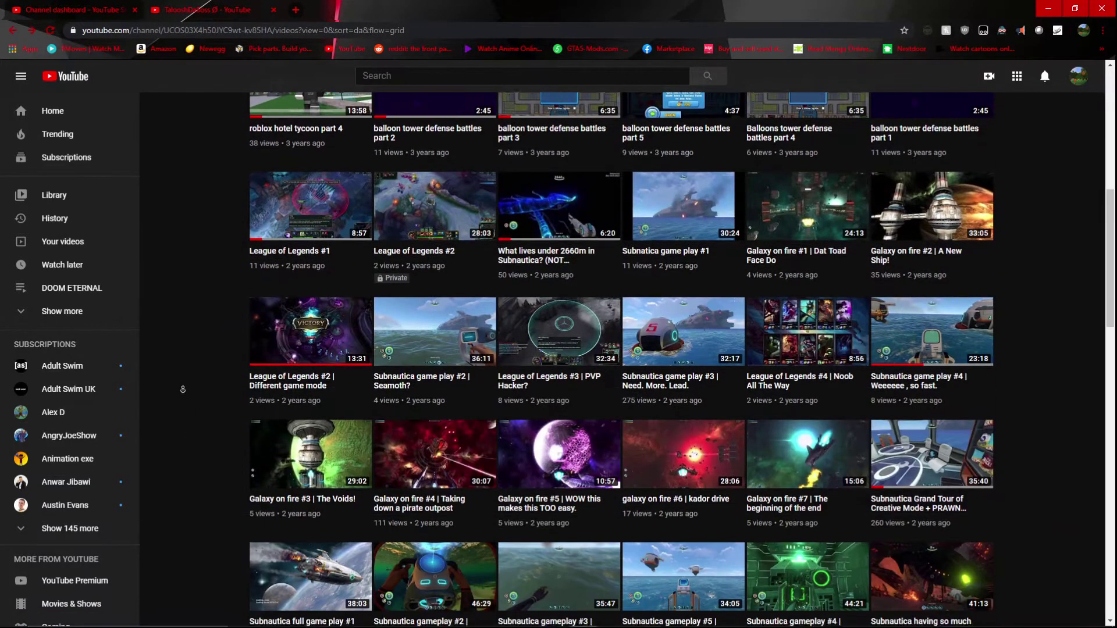
scroll(184, 350, down, 10)
scroll(185, 301, down, 5)
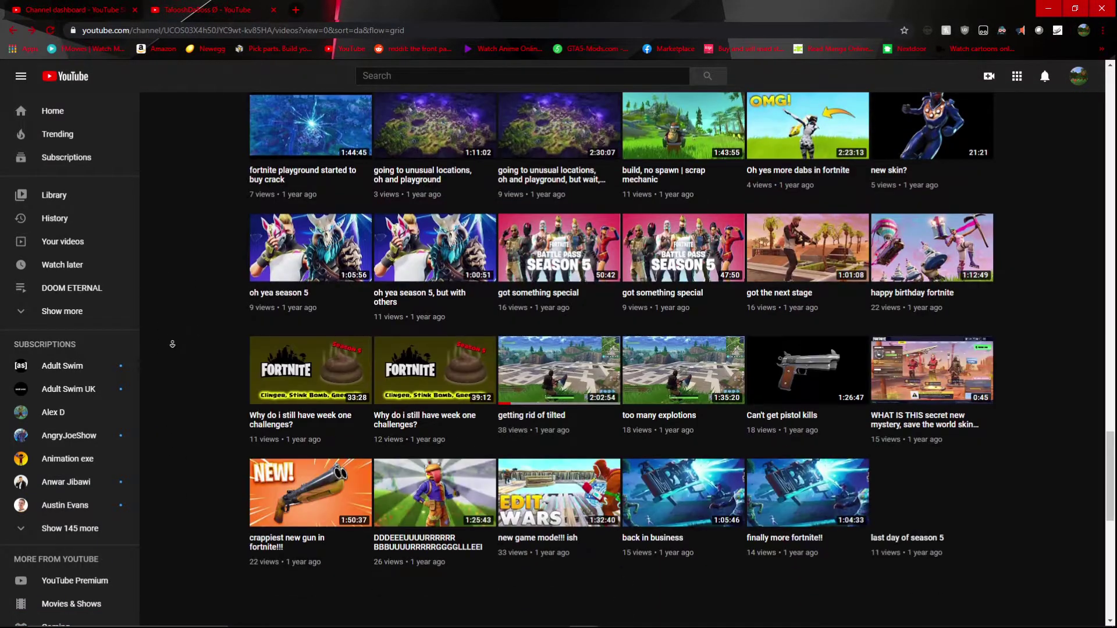
scroll(174, 227, down, 4)
scroll(229, 300, up, 2)
scroll(230, 300, up, 2)
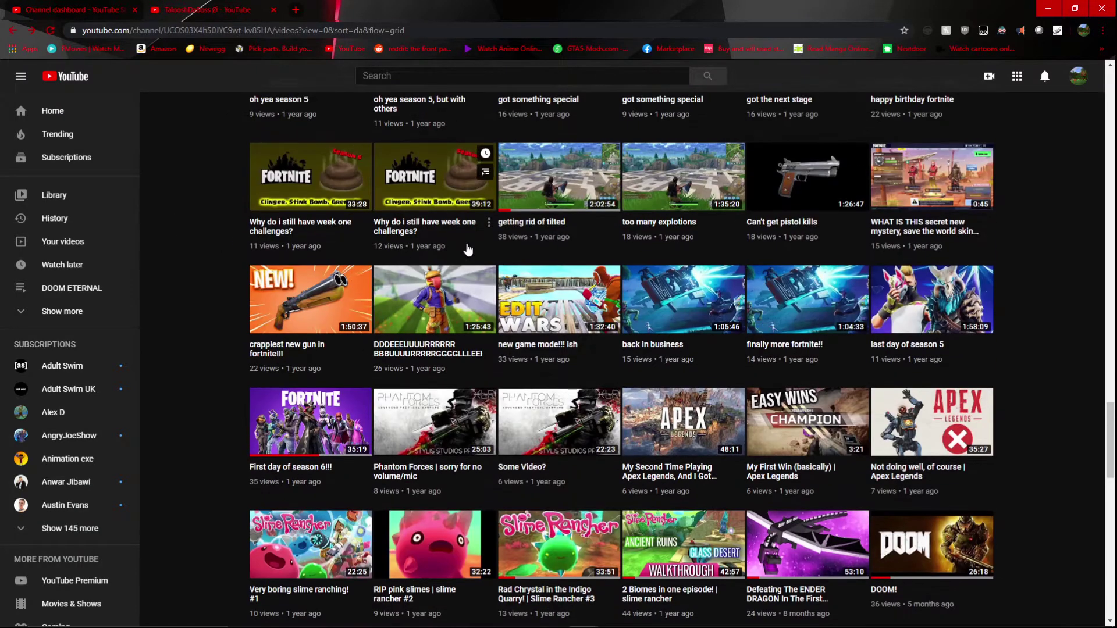
scroll(393, 325, down, 5)
scroll(393, 324, down, 2)
scroll(389, 318, down, 1)
scroll(386, 310, down, 3)
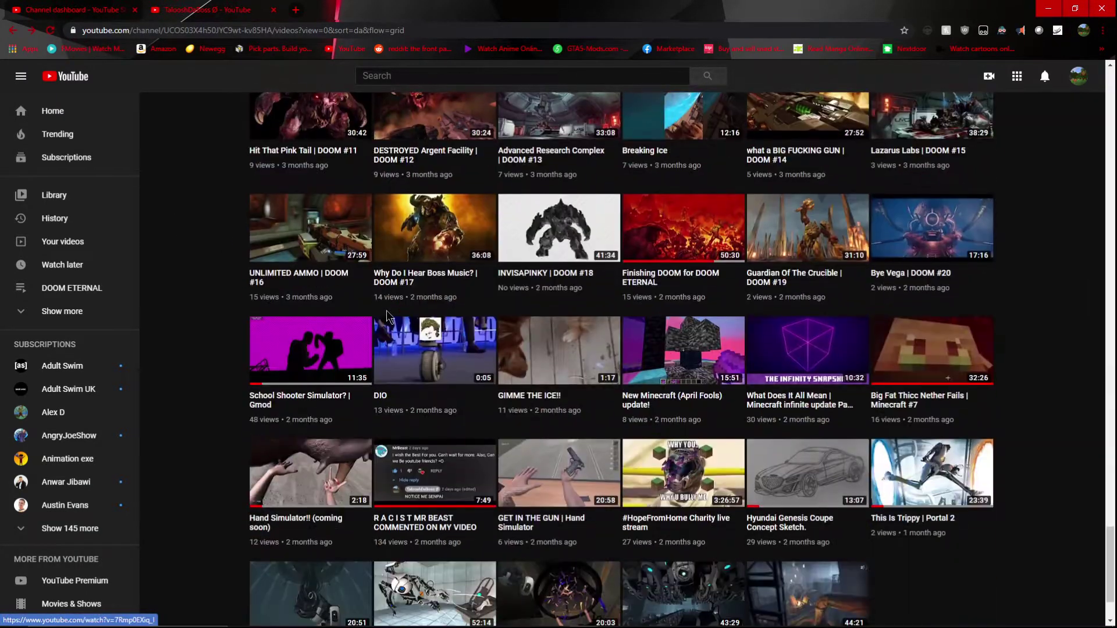
scroll(373, 323, down, 2)
scroll(330, 410, down, 3)
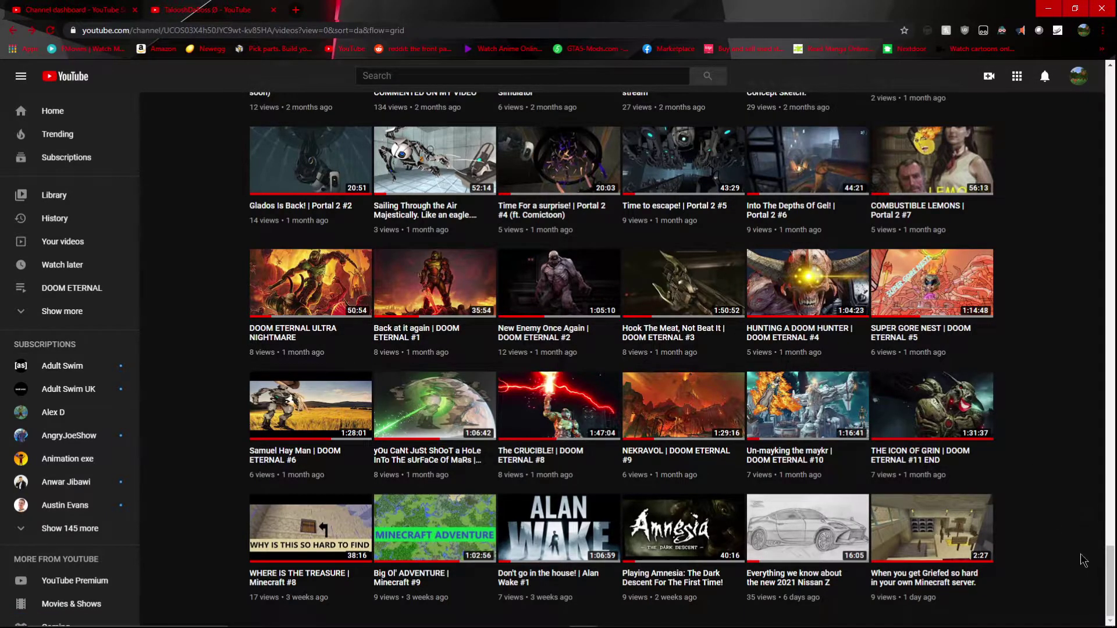
scroll(1082, 561, up, 2)
scroll(1029, 568, down, 2)
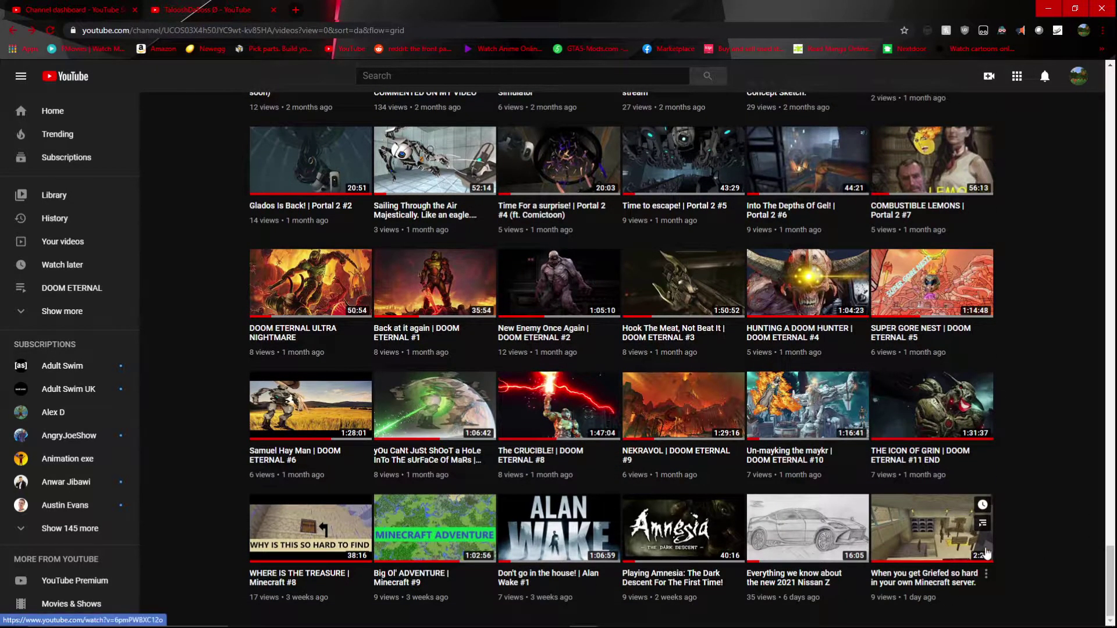
scroll(873, 524, up, 4)
scroll(611, 419, up, 3)
scroll(197, 401, up, 1)
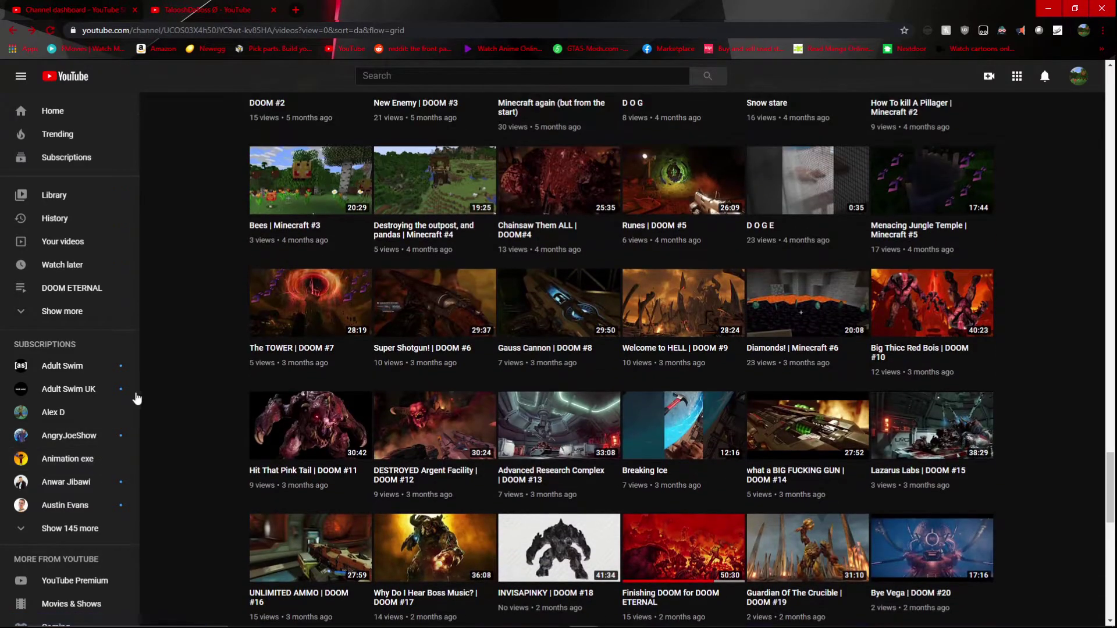
scroll(179, 368, up, 5)
scroll(179, 377, down, 2)
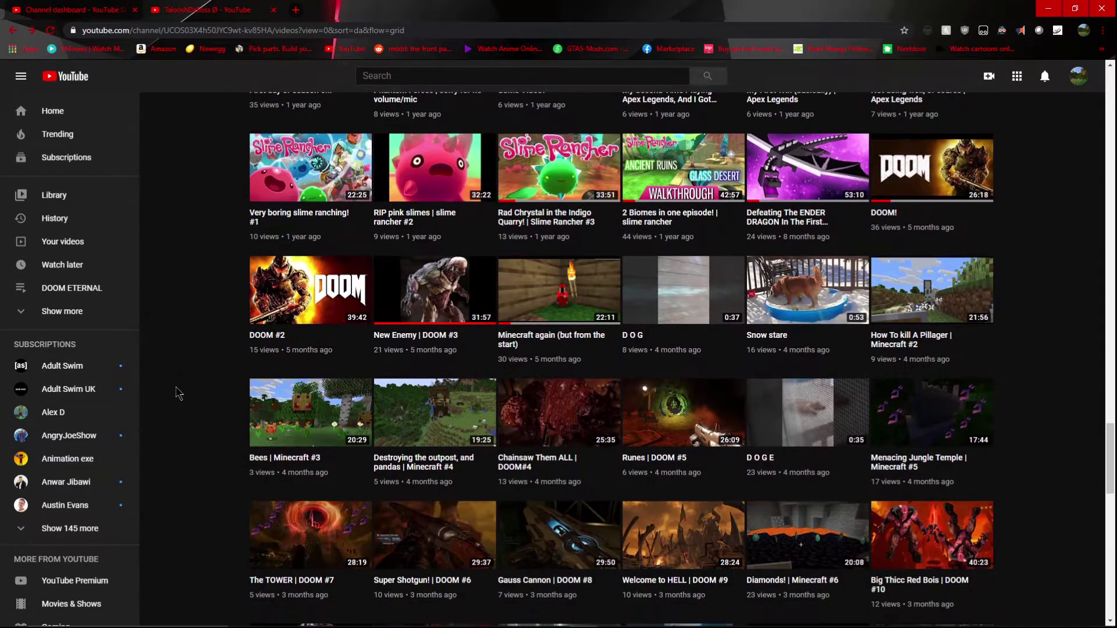
scroll(201, 331, up, 2)
scroll(188, 296, up, 2)
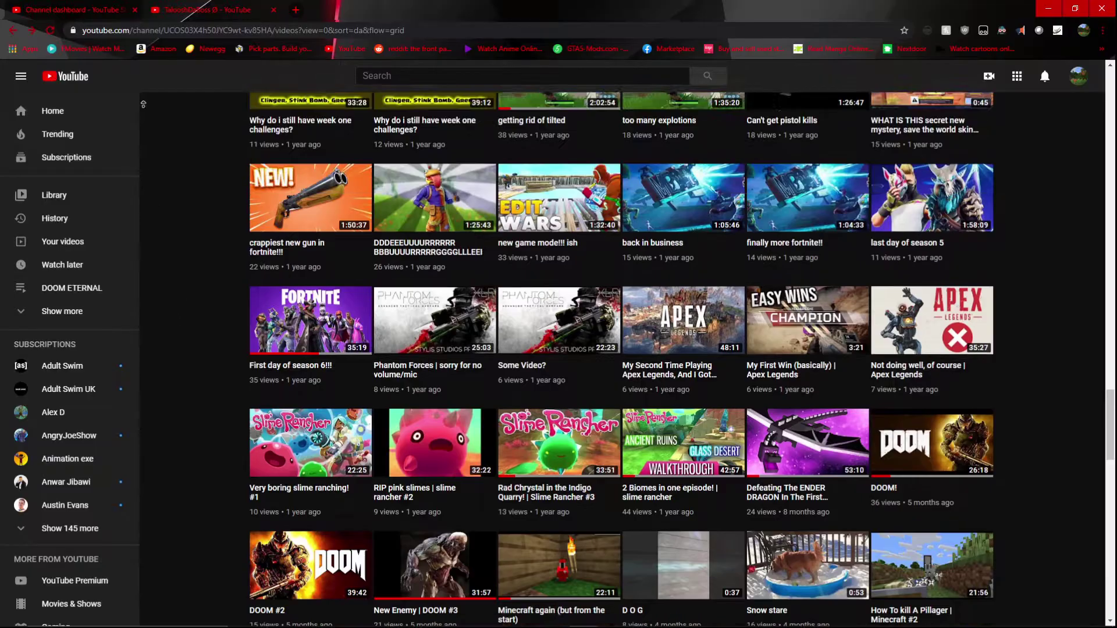
scroll(175, 219, up, 5)
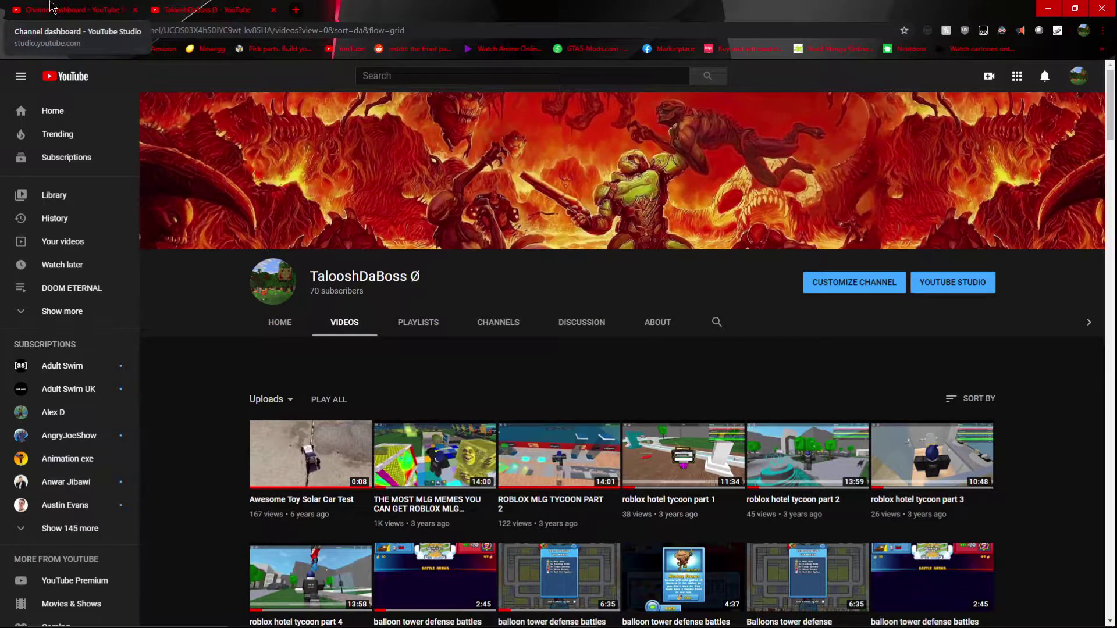
scroll(249, 329, down, 5)
scroll(219, 312, down, 5)
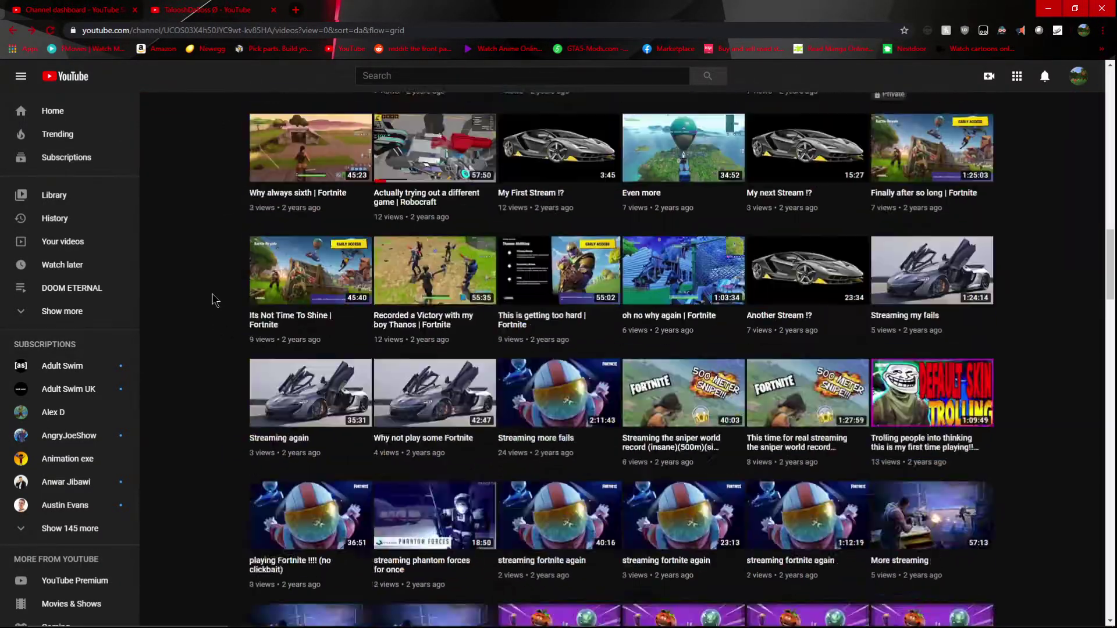
scroll(212, 288, down, 5)
scroll(210, 271, down, 5)
scroll(205, 266, down, 5)
scroll(202, 263, down, 5)
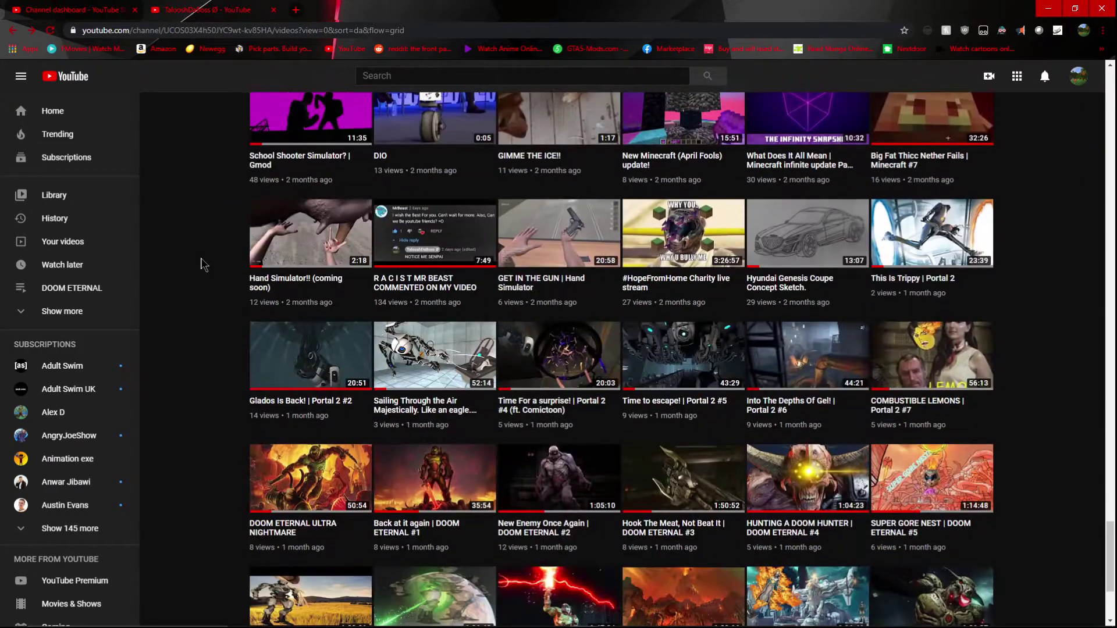
scroll(202, 256, down, 2)
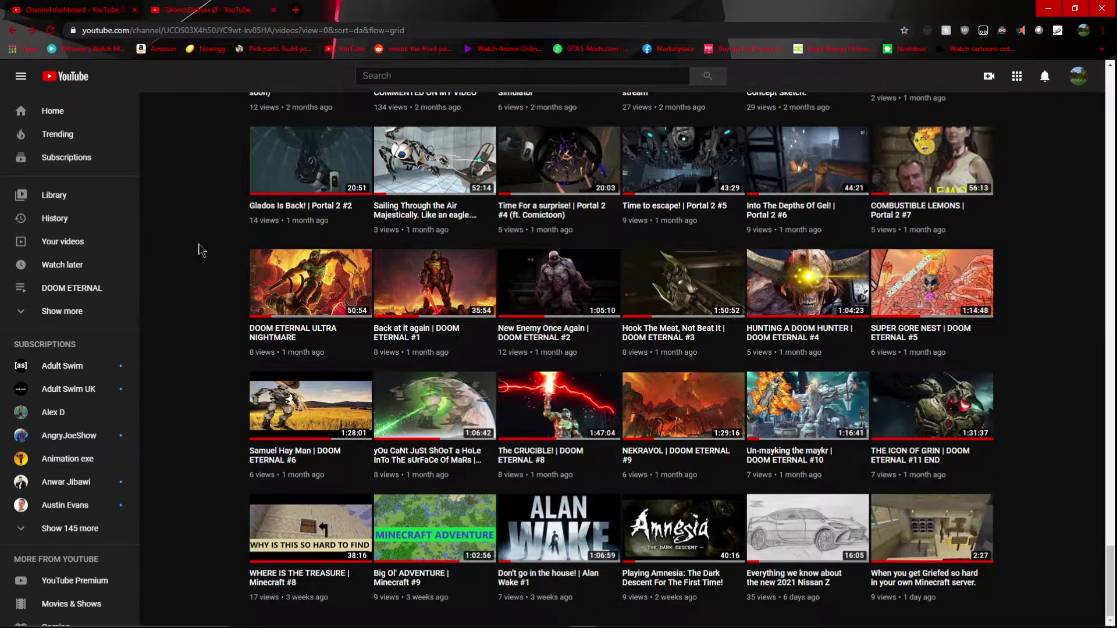
scroll(190, 262, up, 5)
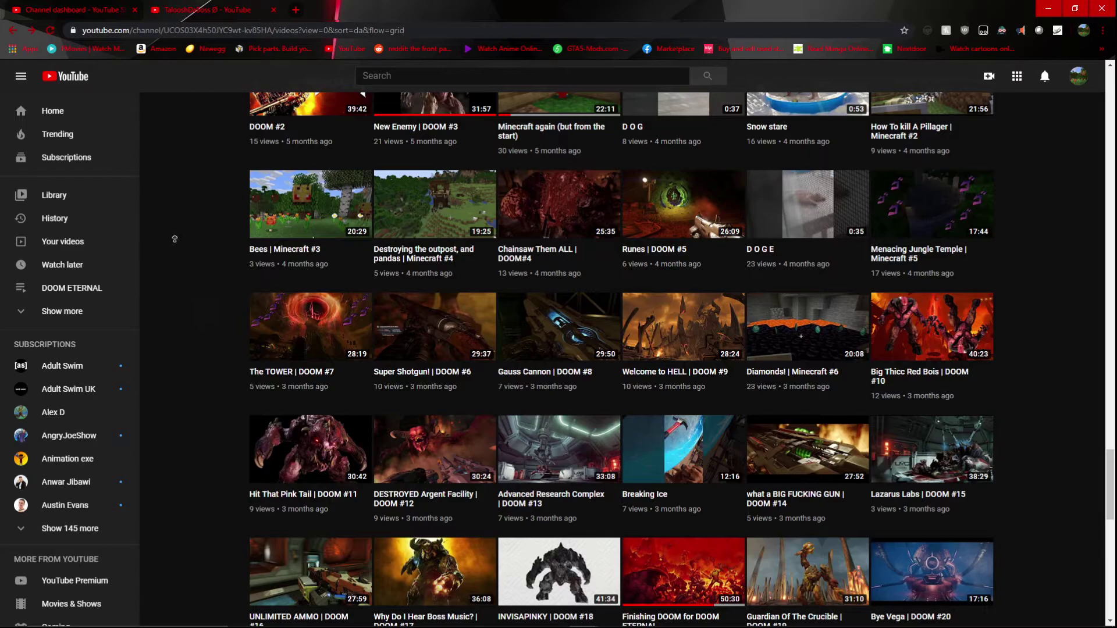
scroll(226, 482, down, 5)
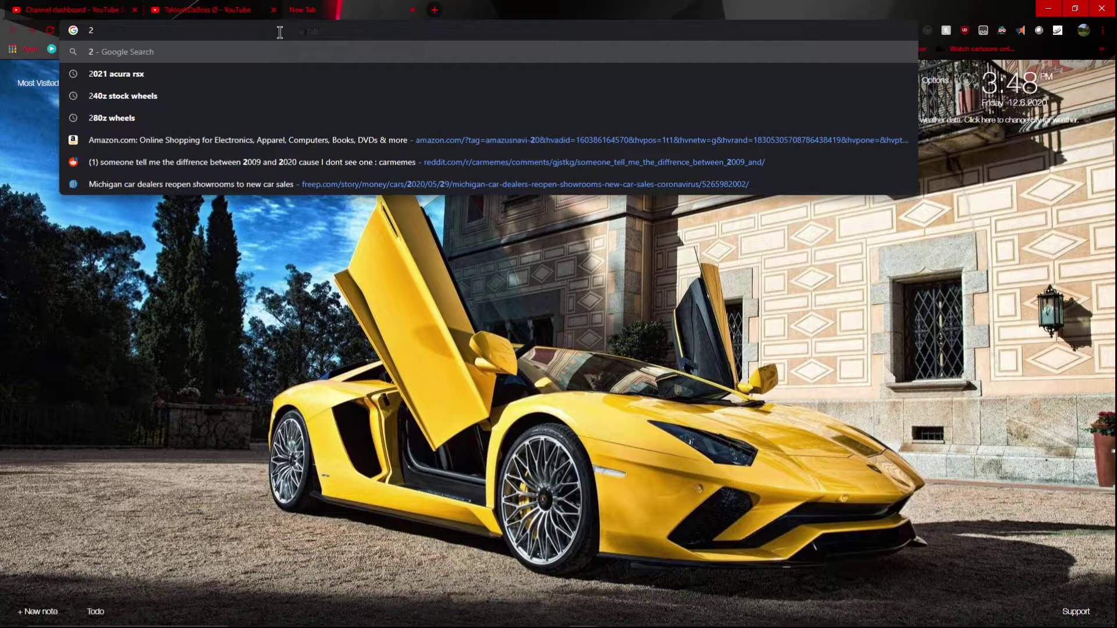
text(15)
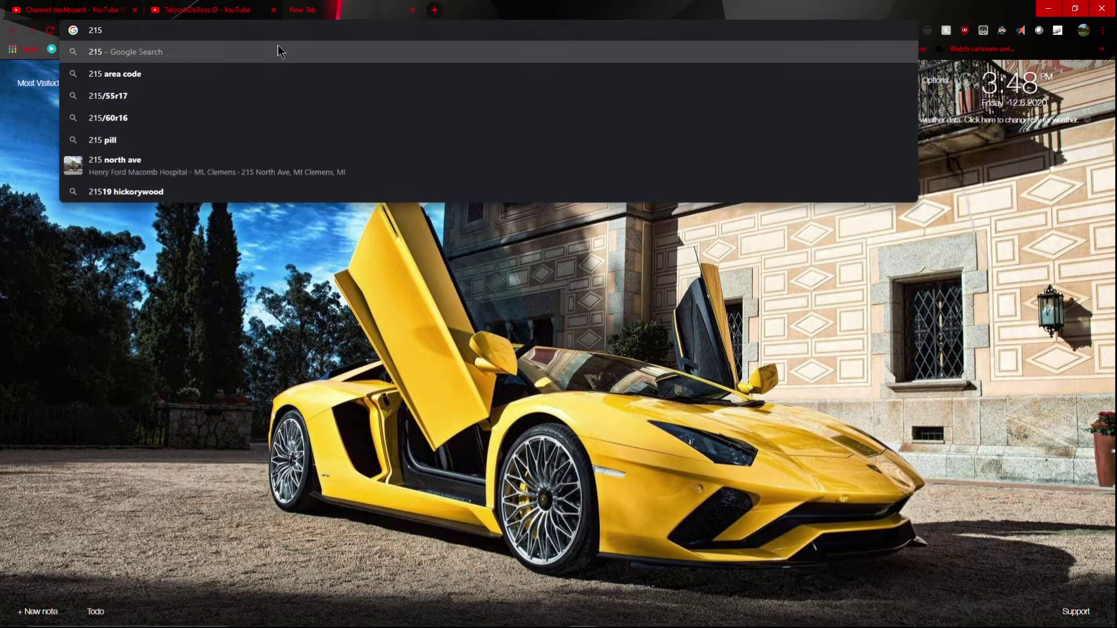
text(/)
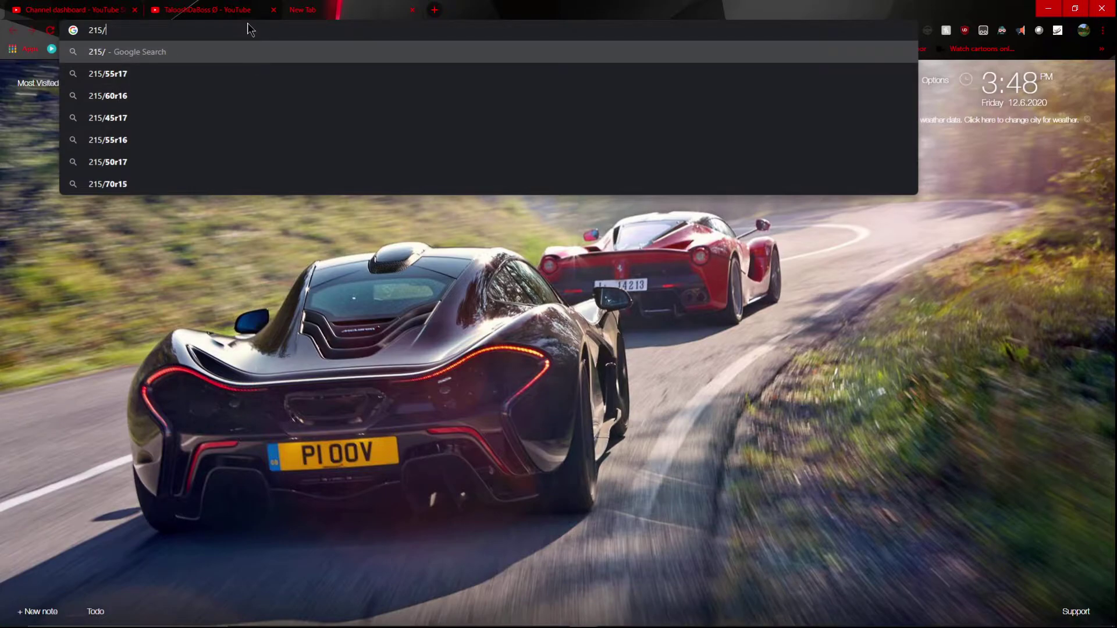
text(70)
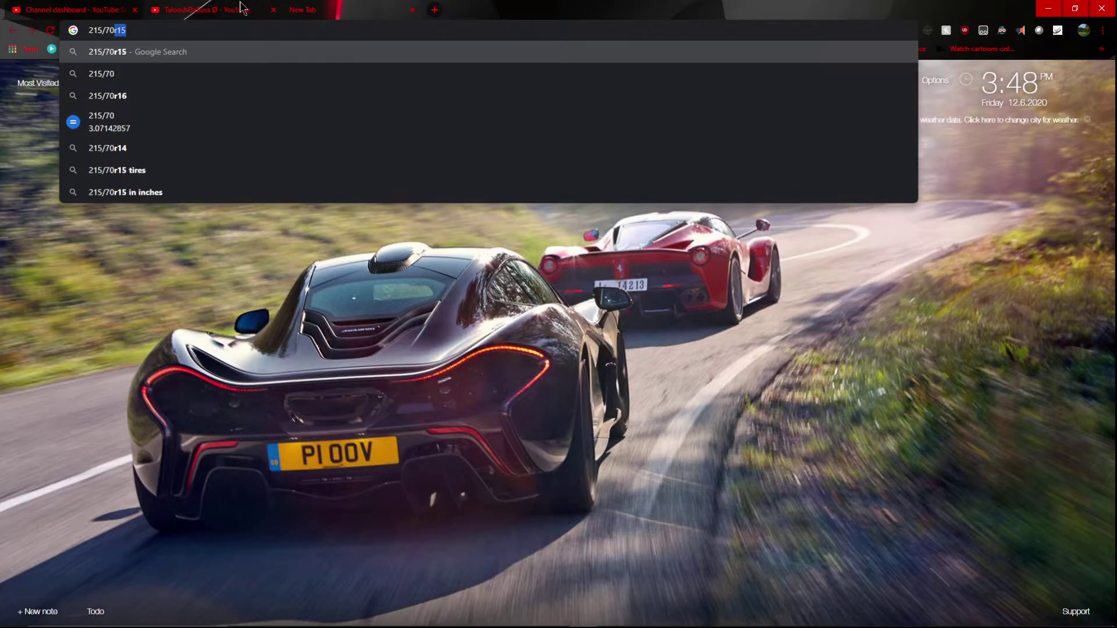
Step: Search Google for 215/70 to get the calculator result 3.07142857143
key(BackSpace)
key(Return)
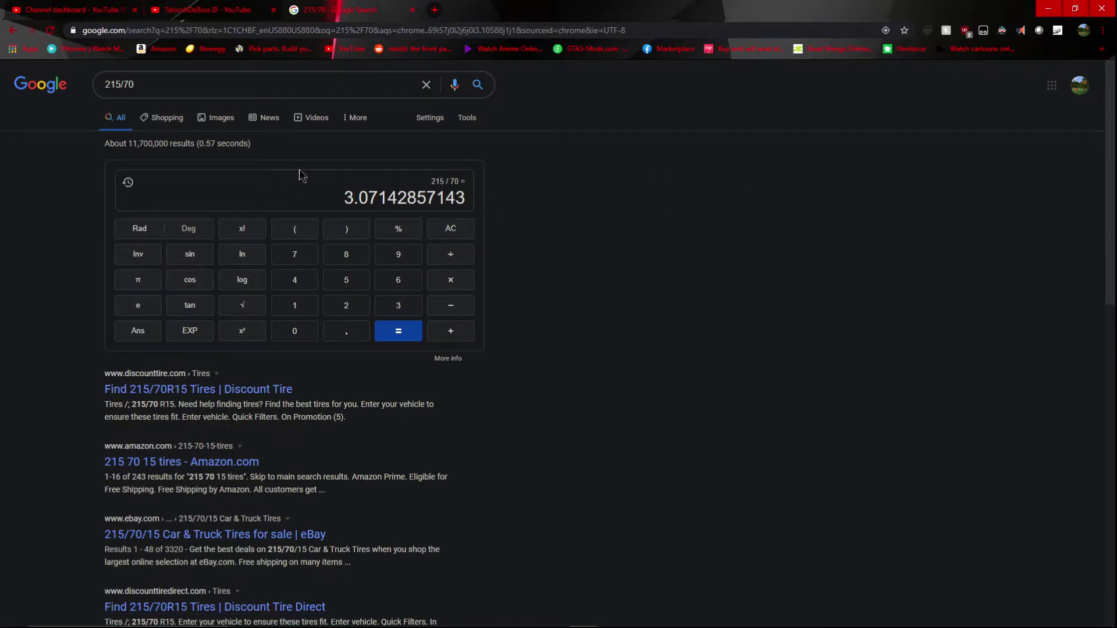
click(177, 9)
click(393, 11)
Step: Close the Google calculator tab, returning to the uploads grid
click(413, 10)
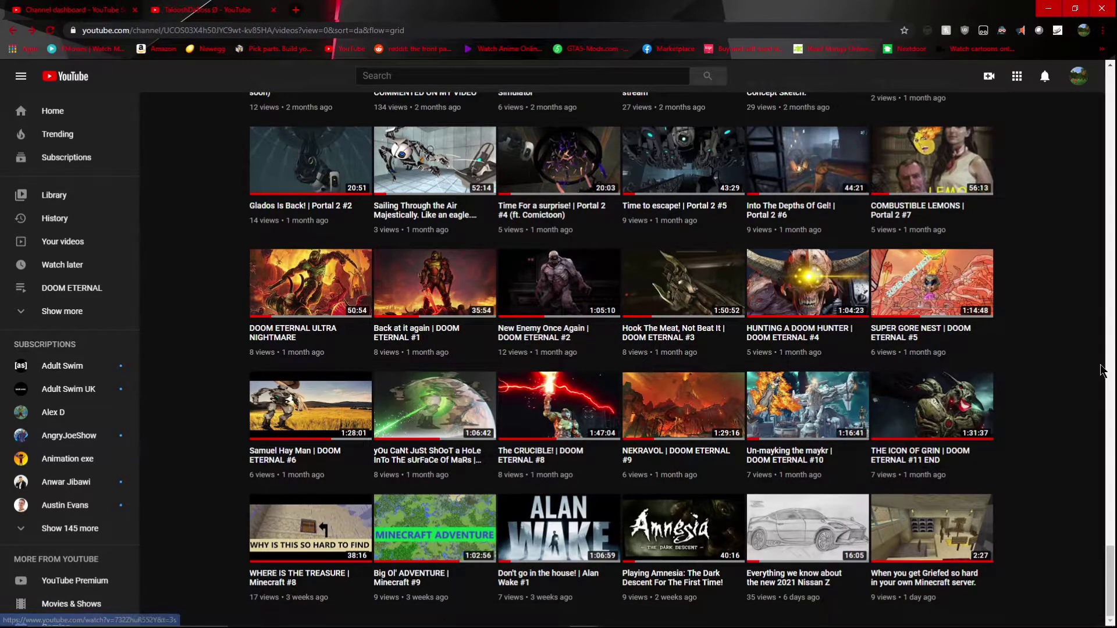
scroll(1016, 322, up, 5)
scroll(1016, 321, down, 4)
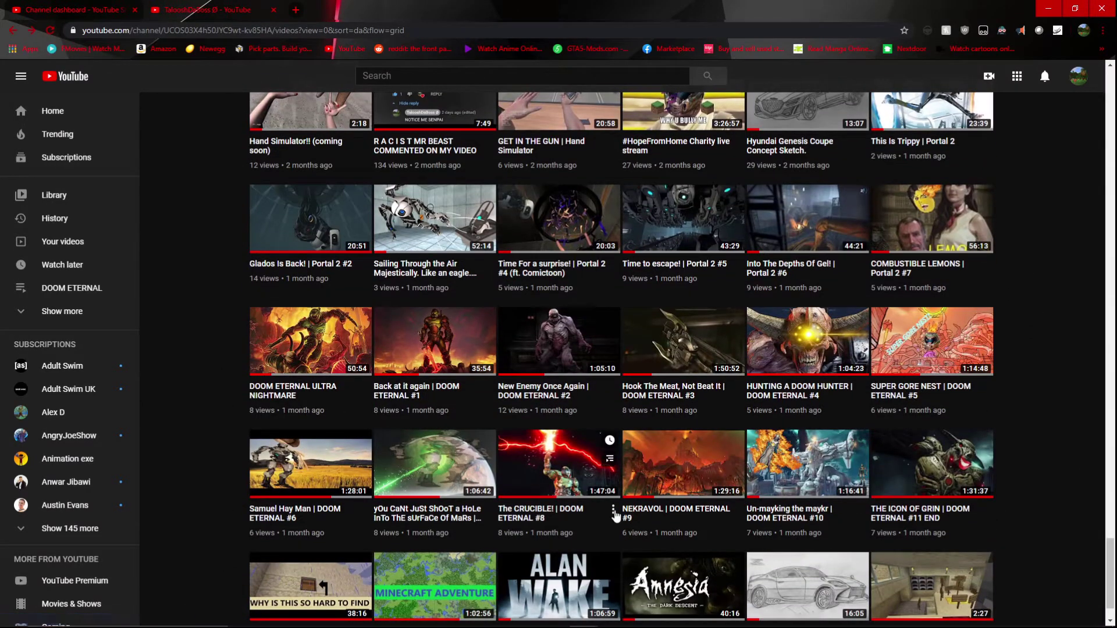
scroll(618, 513, down, 1)
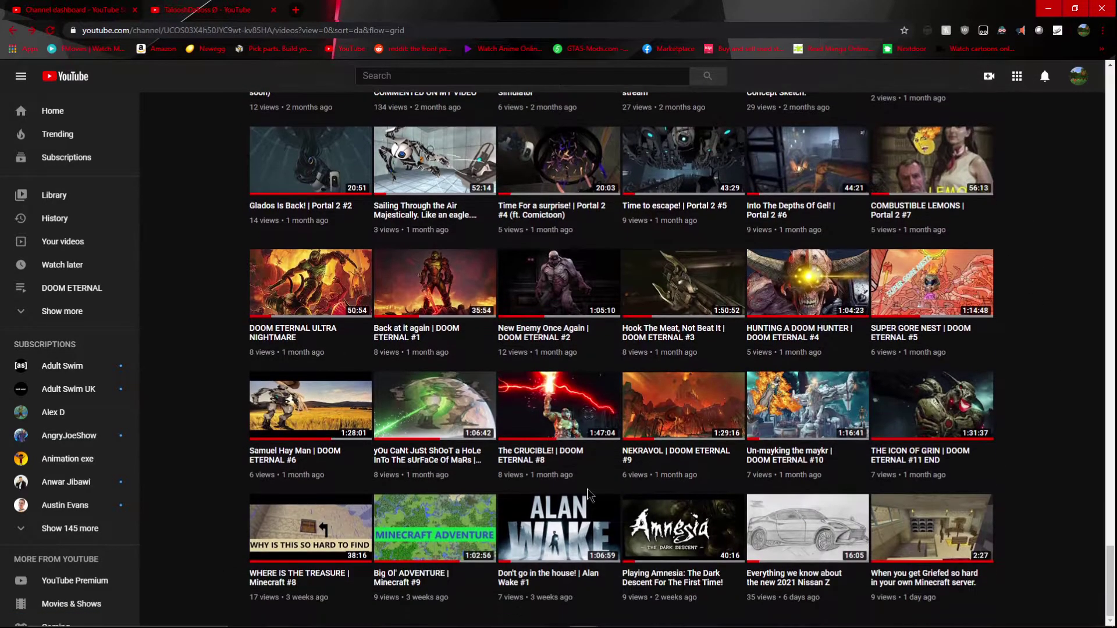
scroll(615, 524, up, 4)
scroll(612, 541, up, 1)
scroll(612, 541, down, 5)
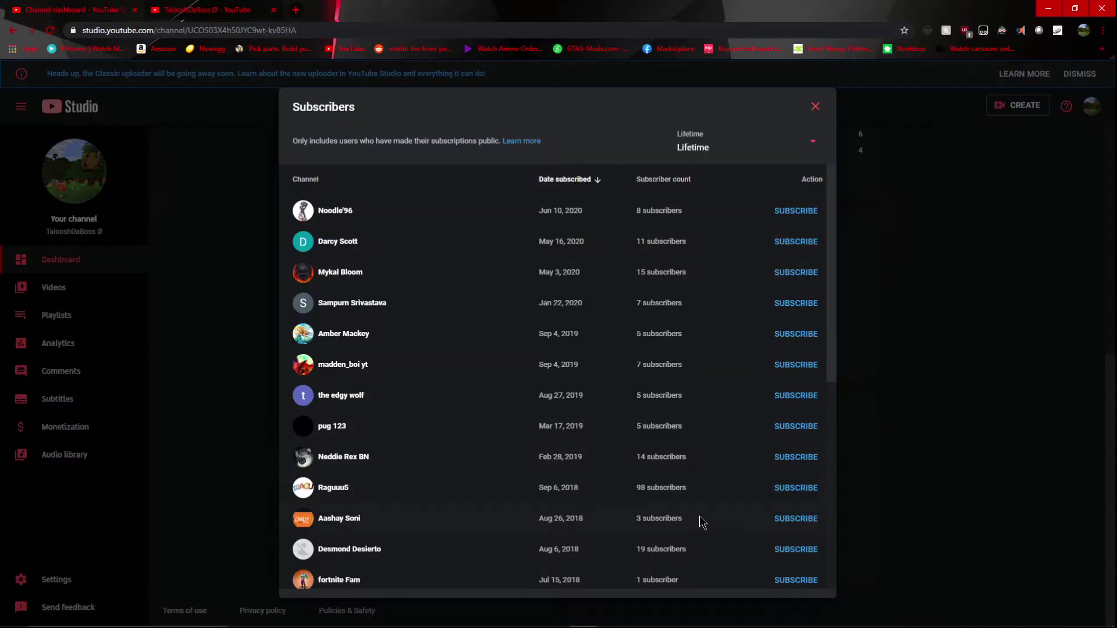
scroll(703, 480, down, 5)
scroll(669, 514, up, 4)
scroll(644, 510, up, 1)
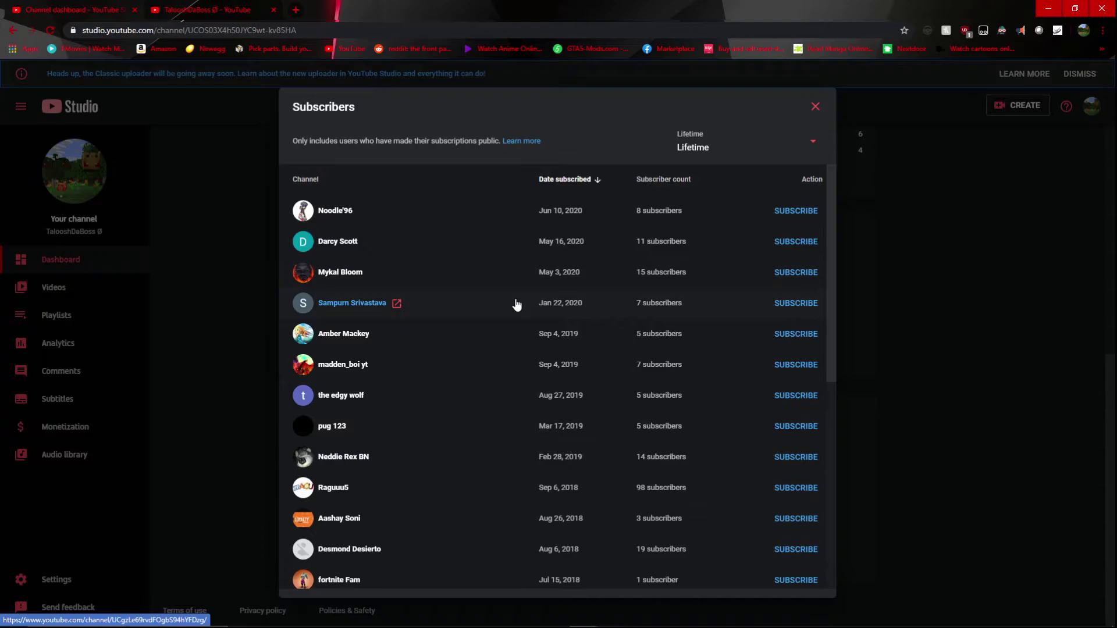
Step: Sort the Studio subscriber list by subscriber count, largest first, then return to the uploads tab
click(219, 10)
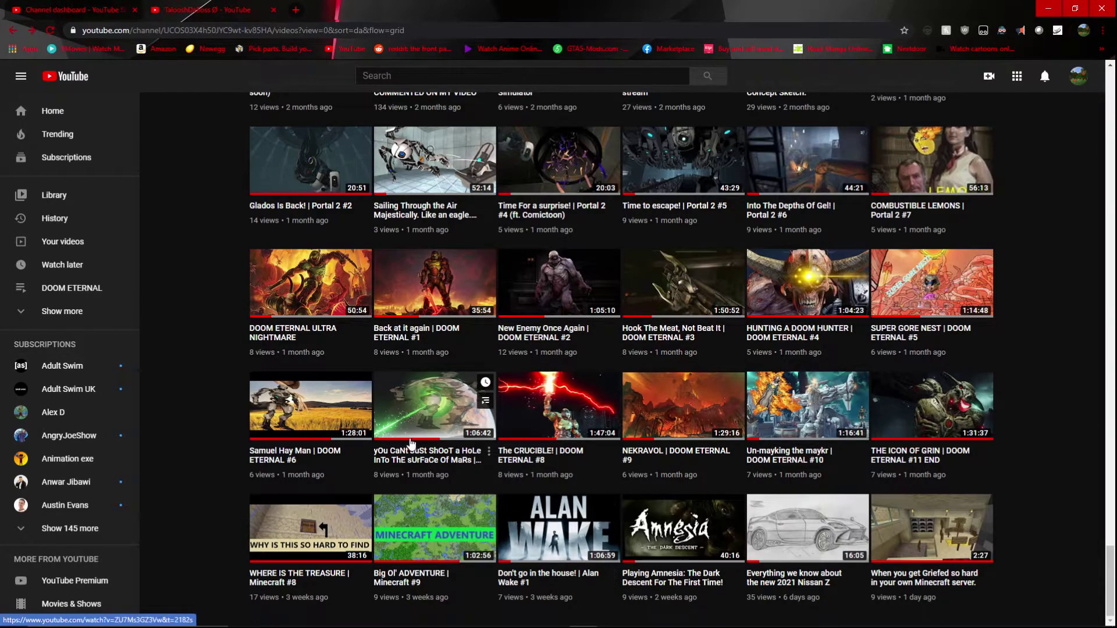
click(111, 9)
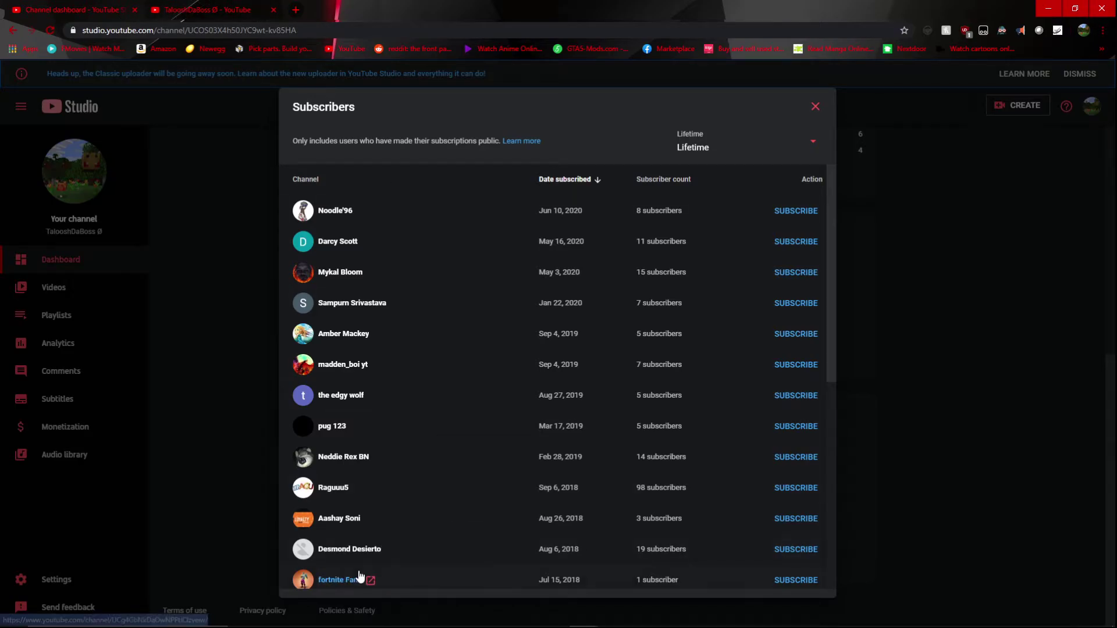
scroll(362, 486, down, 1)
scroll(424, 431, down, 1)
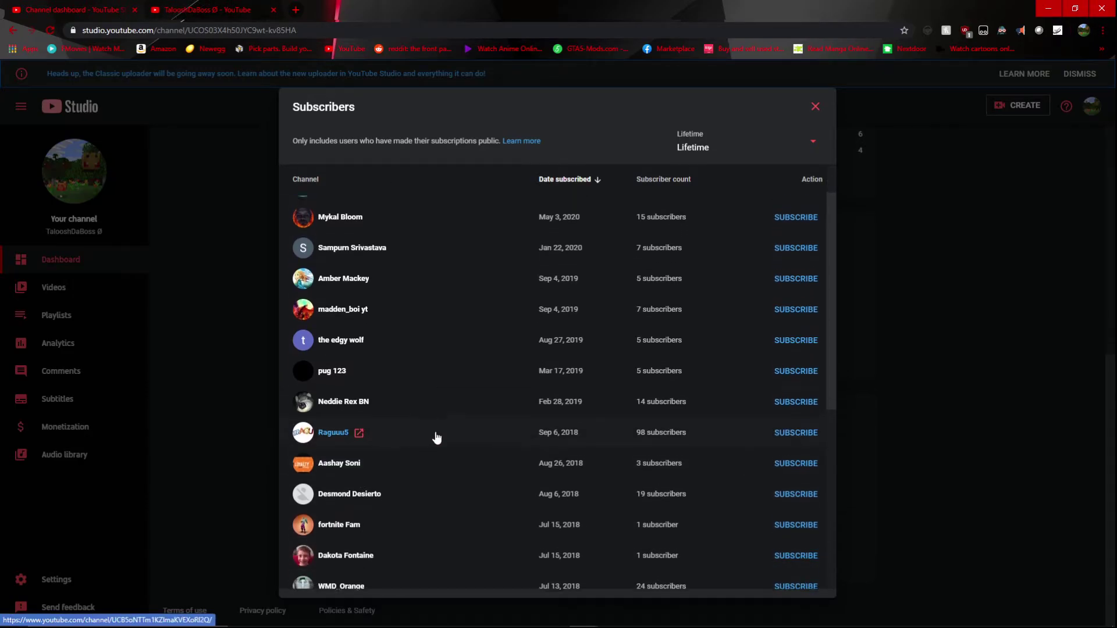
scroll(437, 438, up, 2)
click(663, 179)
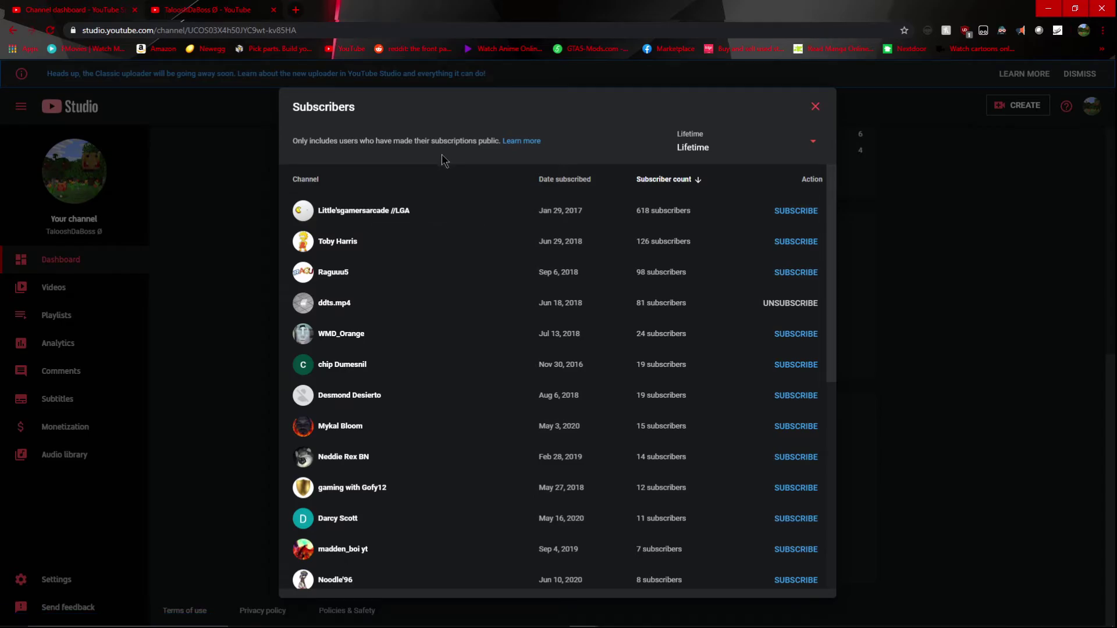
click(197, 10)
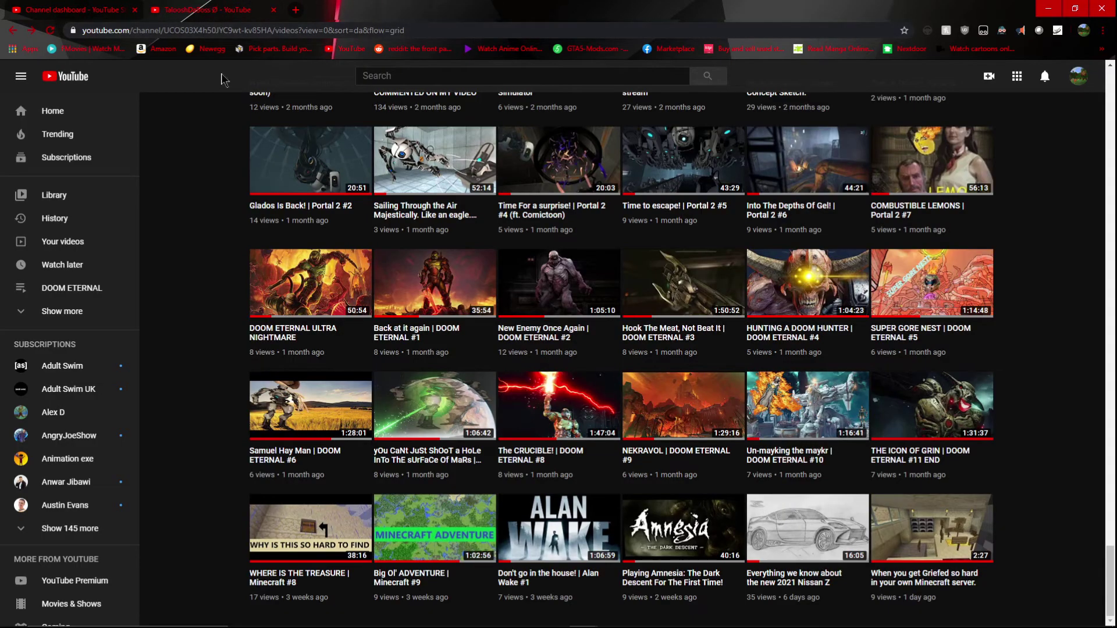
scroll(222, 79, down, 5)
scroll(221, 79, down, 5)
scroll(312, 207, down, 5)
Step: Go to the channel's HOME page showing uploads, popular uploads and playlists
right_click(311, 208)
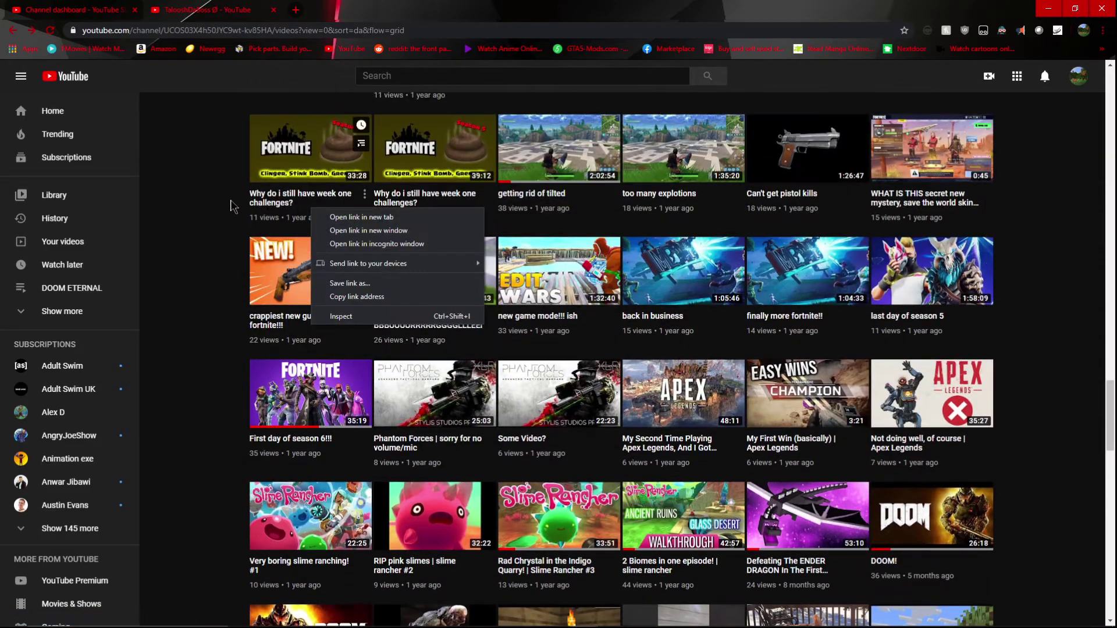
scroll(232, 206, up, 5)
scroll(235, 214, up, 5)
scroll(262, 232, up, 10)
scroll(278, 242, up, 5)
click(266, 321)
right_click(256, 329)
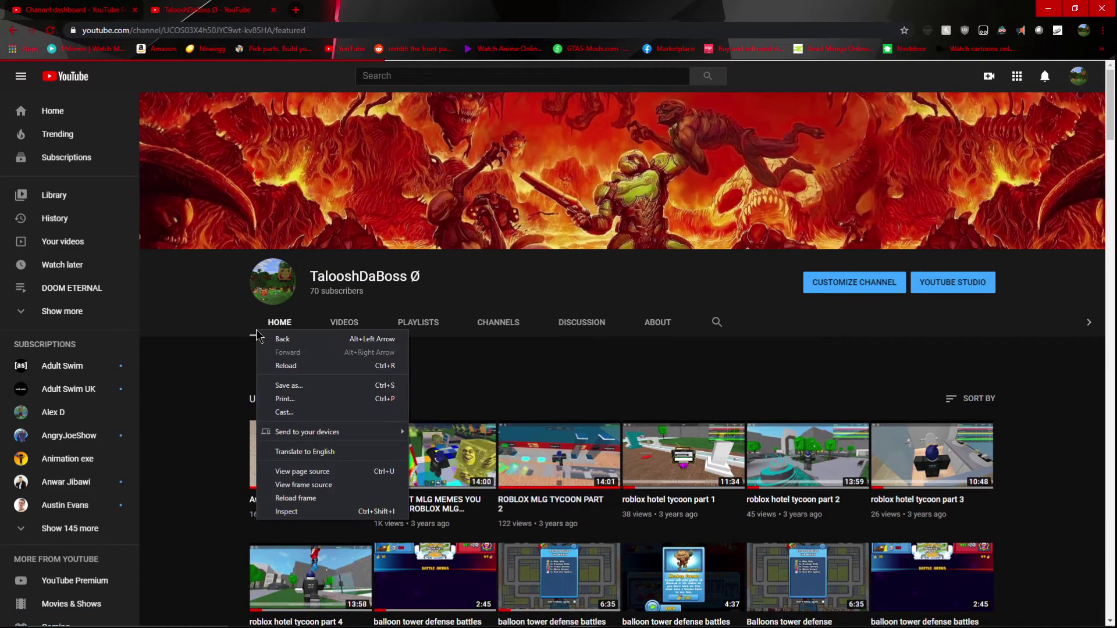
click(191, 333)
scroll(1005, 475, down, 3)
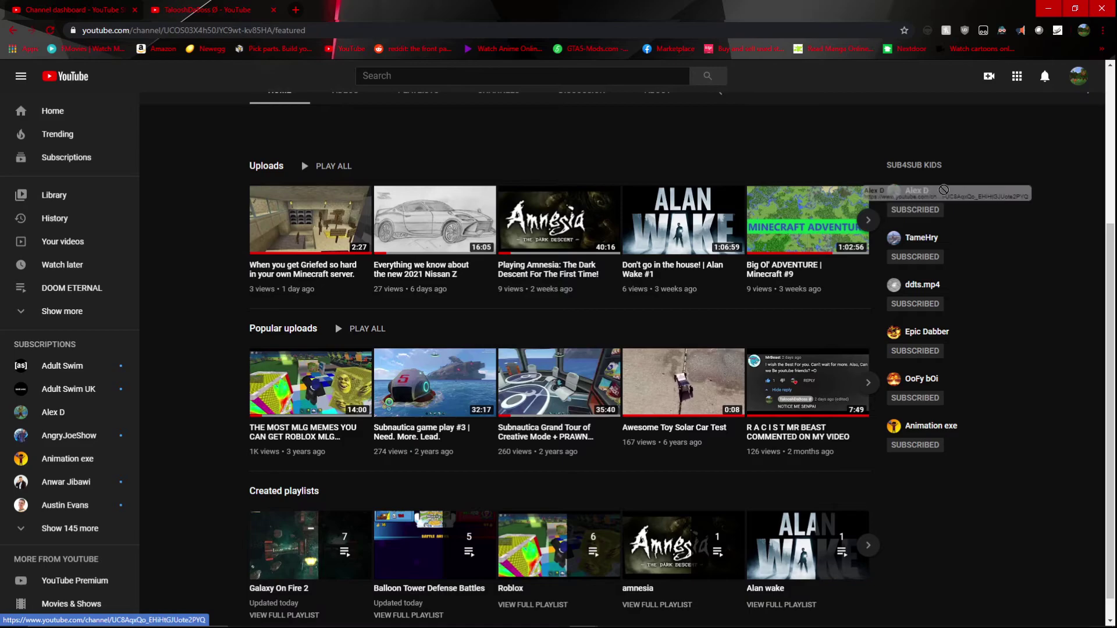
Step: View the SUB4SUB KIDS featured channels, highlighting the Animation exe channel name
drag(943, 456, 960, 422)
click(991, 401)
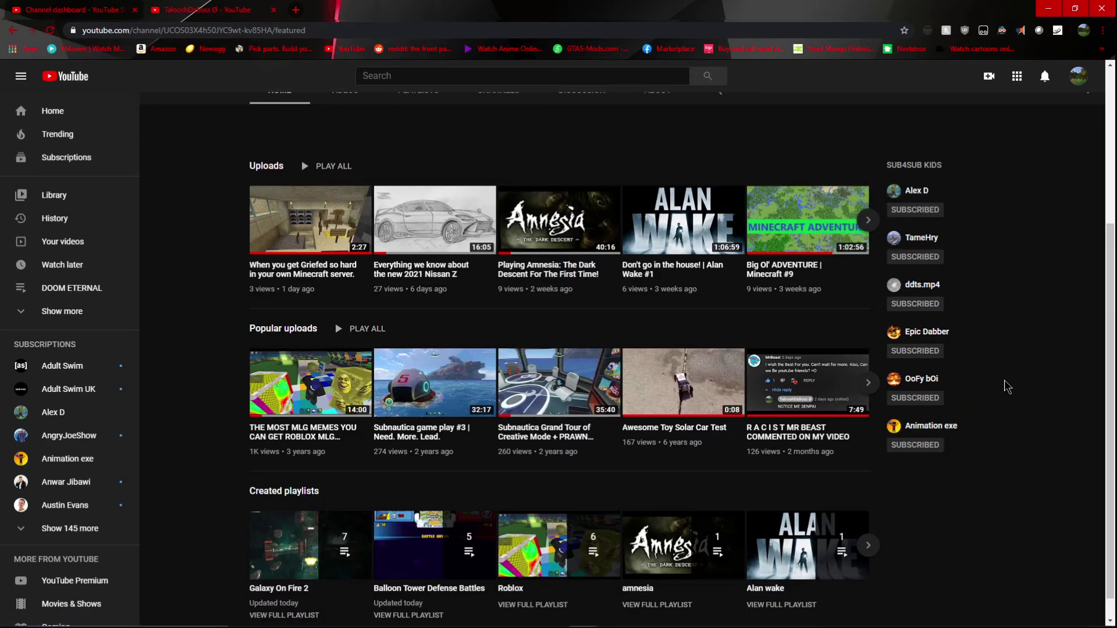